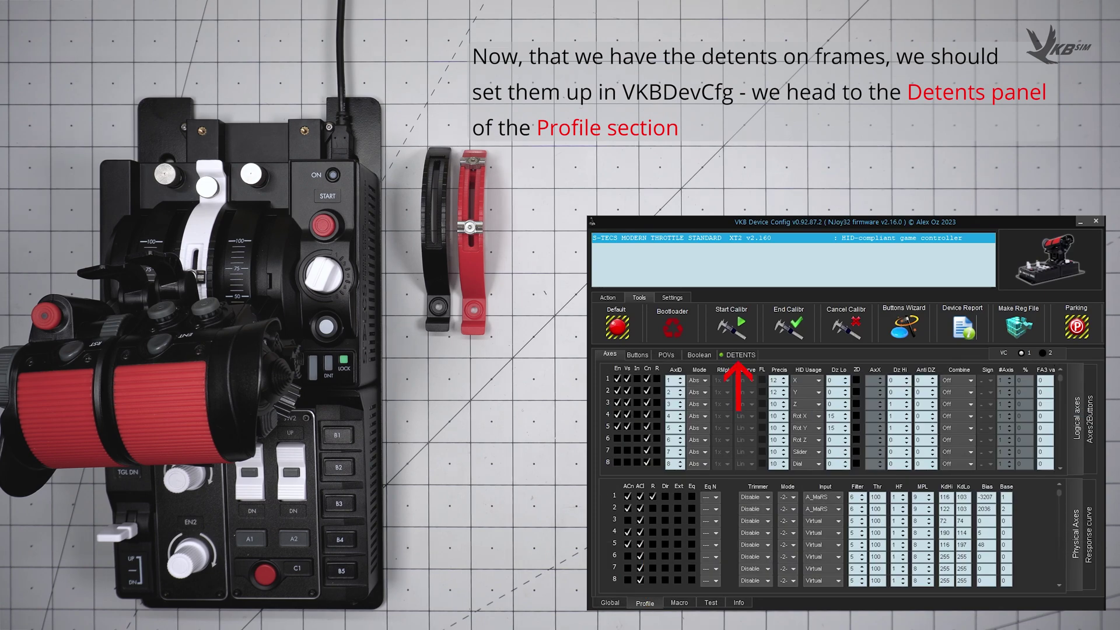
- Bring up the Detents panel with its five empty detent set tabs
{"action": "left_click", "coordinate": [740, 355]}
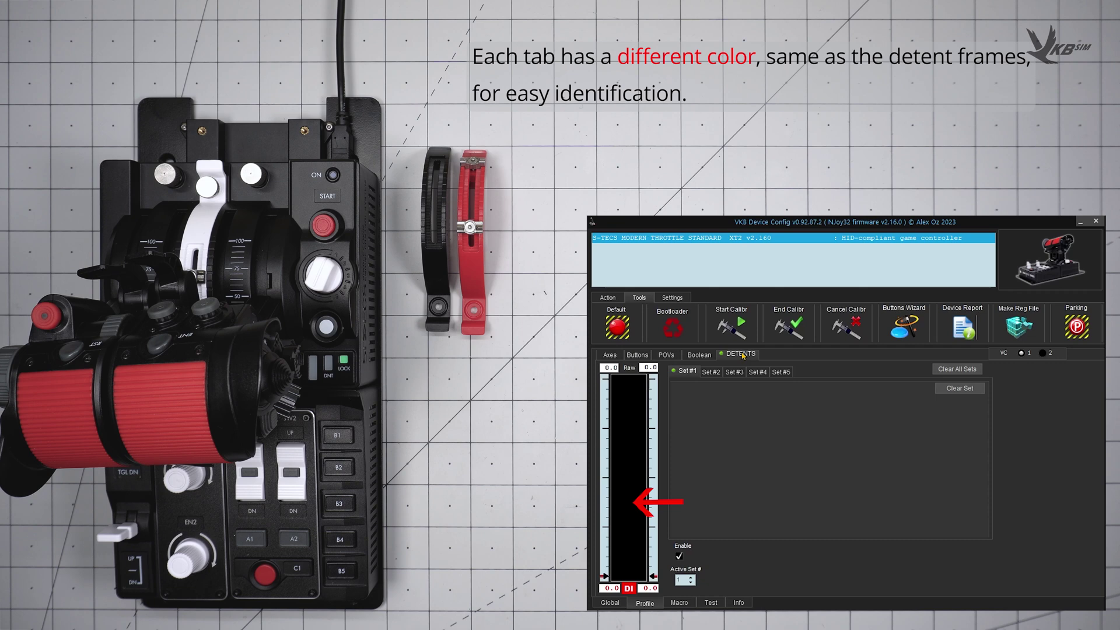
- Browse detent Sets #2–#5, return to Set #2, and pick the W shape for detent 1
{"action": "left_click", "coordinate": [711, 373]}
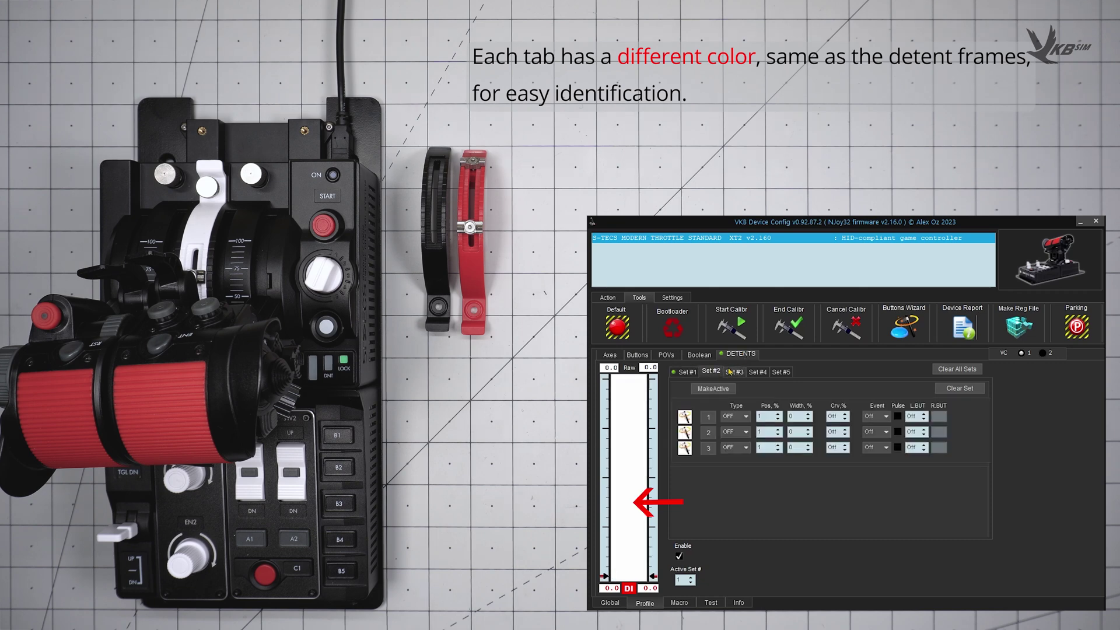
{"action": "left_click", "coordinate": [735, 374]}
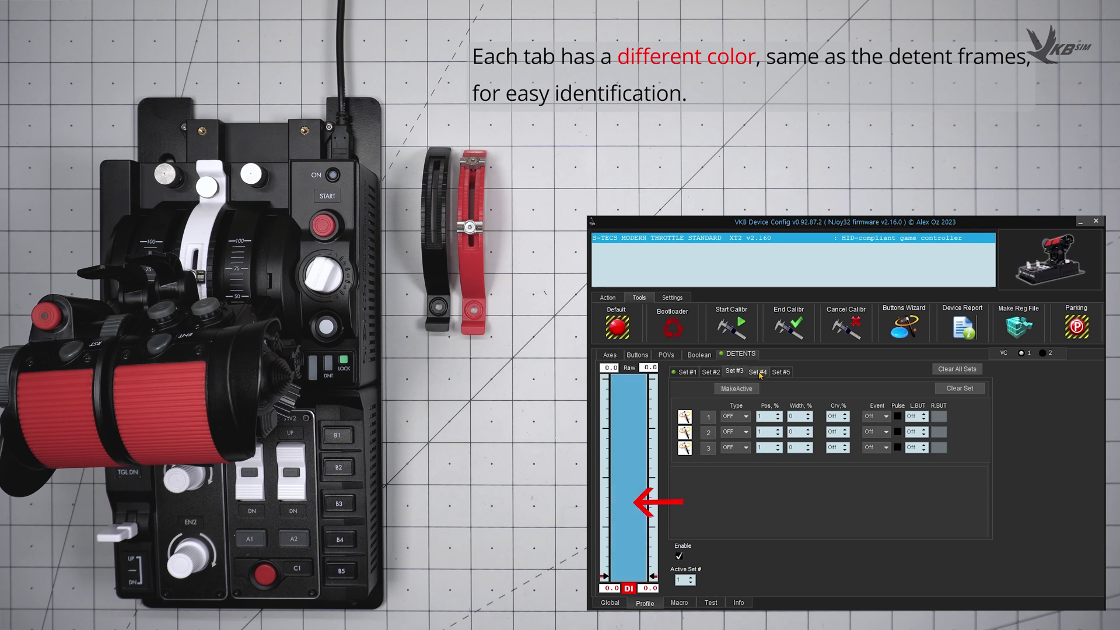
{"action": "left_click", "coordinate": [759, 373]}
{"action": "left_click", "coordinate": [781, 372]}
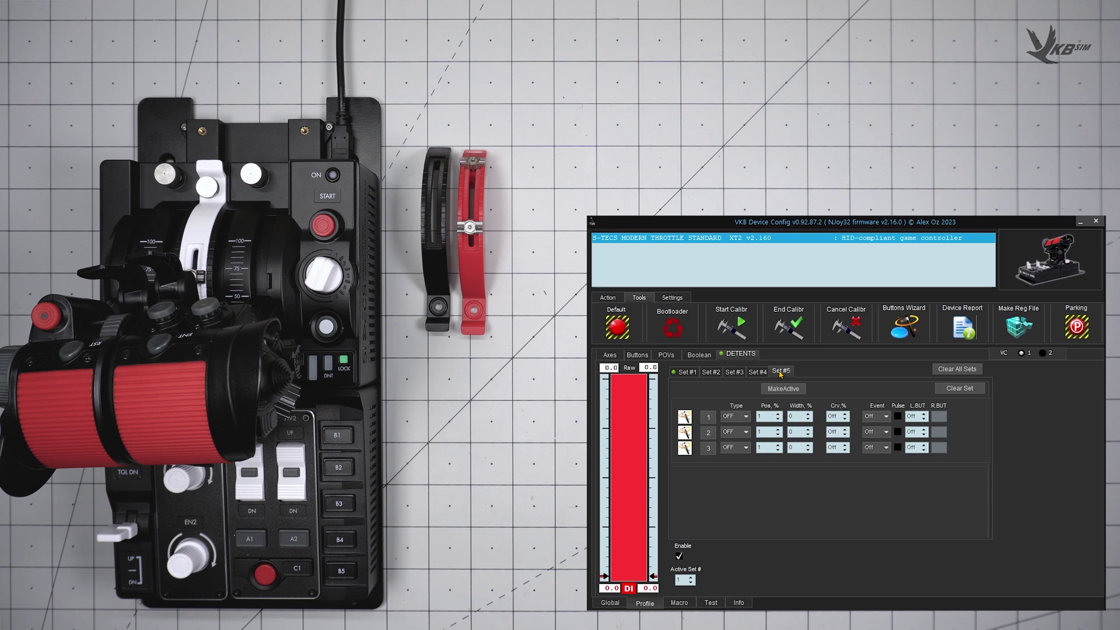
{"action": "left_click", "coordinate": [708, 374]}
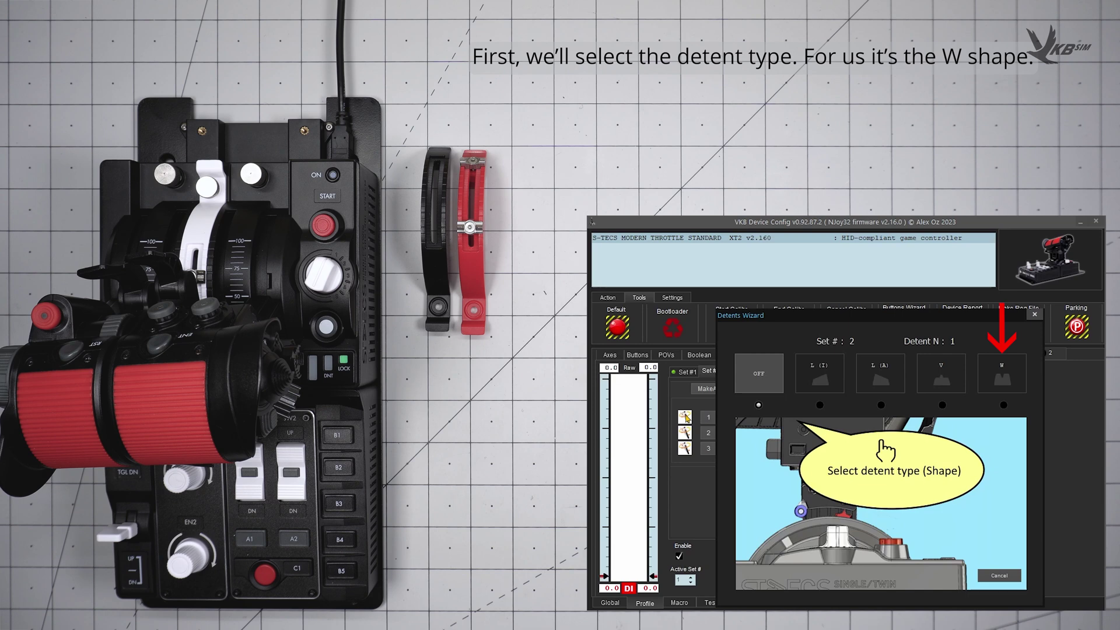
{"action": "left_click", "coordinate": [1001, 375]}
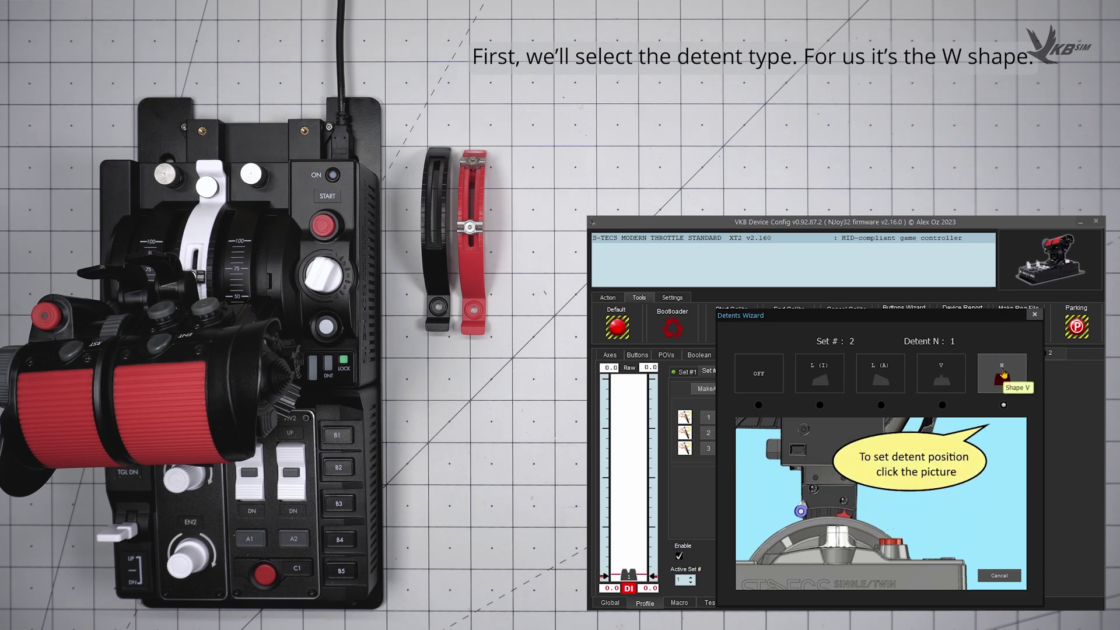
- Record Set #2's detent 1 as a W detent at 66.3% position, 18.7% width
{"action": "left_click", "coordinate": [927, 516]}
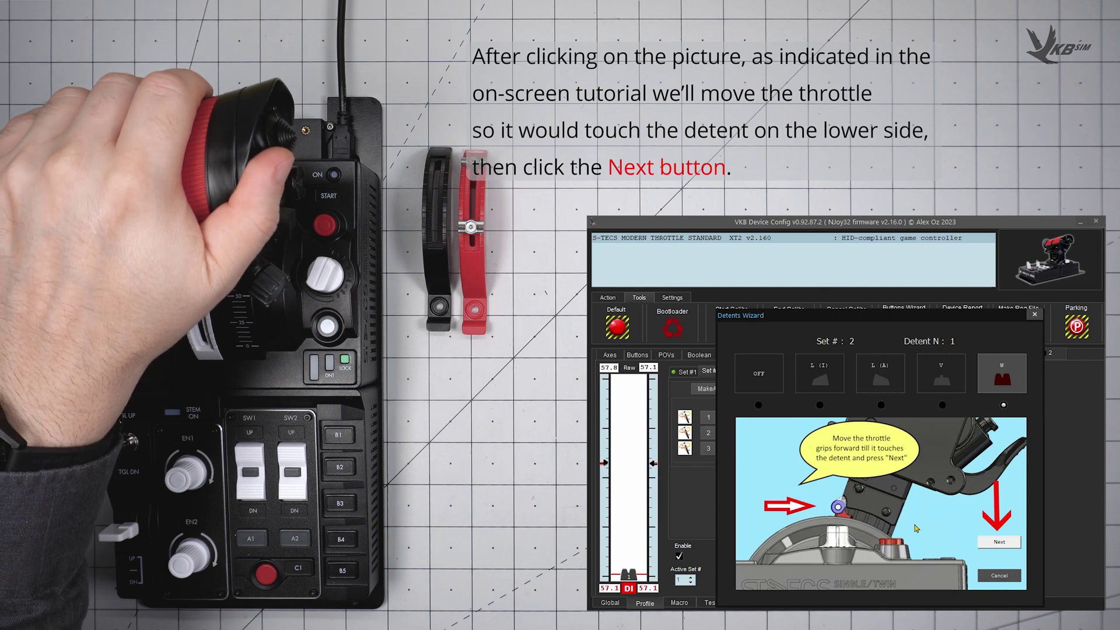
{"action": "left_click", "coordinate": [1013, 542]}
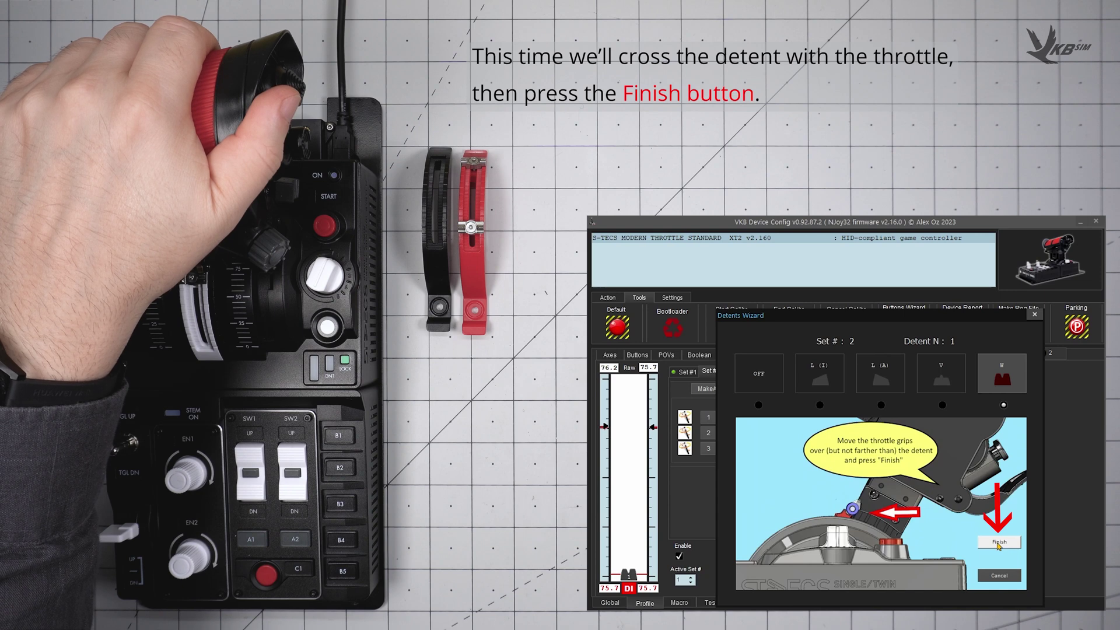
{"action": "left_click", "coordinate": [998, 542]}
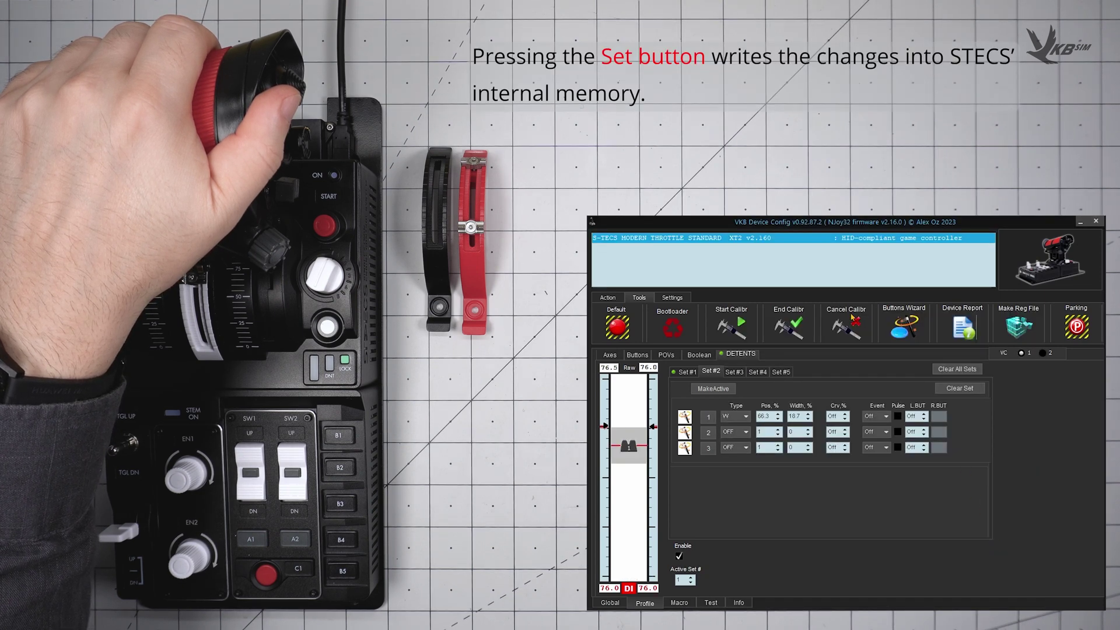
{"action": "left_click", "coordinate": [614, 299]}
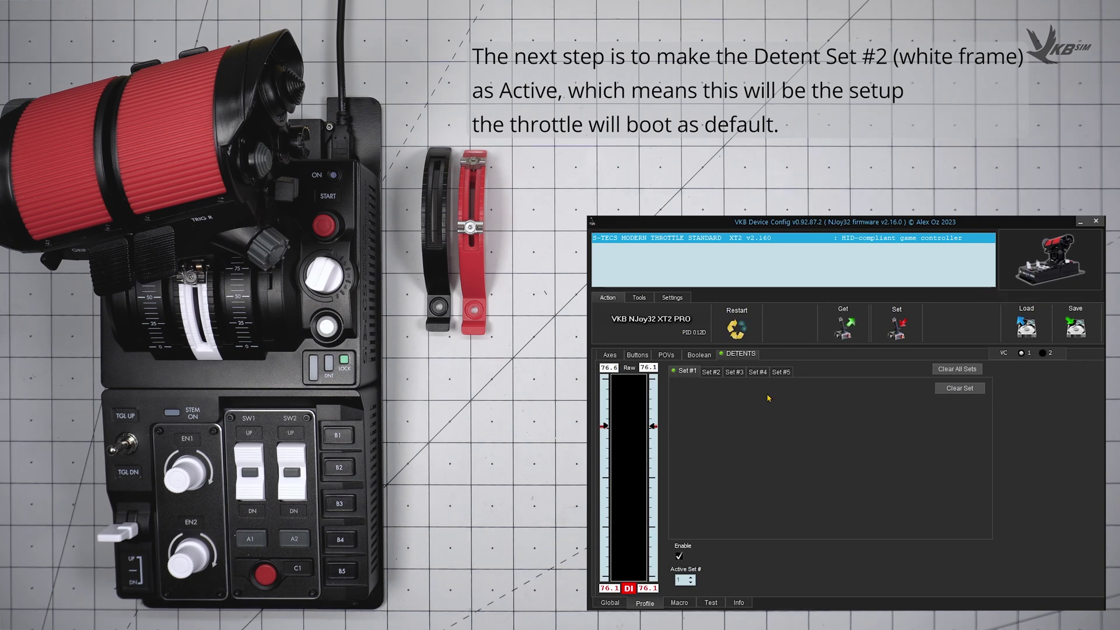
- Make Set #2 the active detent set and turn on detent 1's curve correction
{"action": "left_click", "coordinate": [717, 378]}
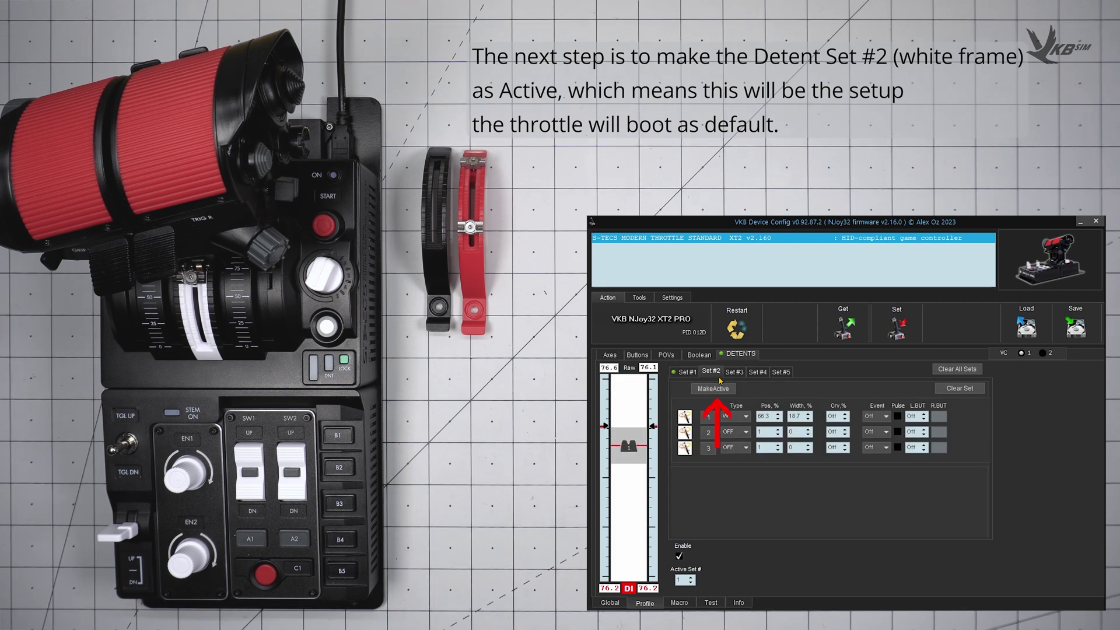
{"action": "left_click", "coordinate": [714, 388]}
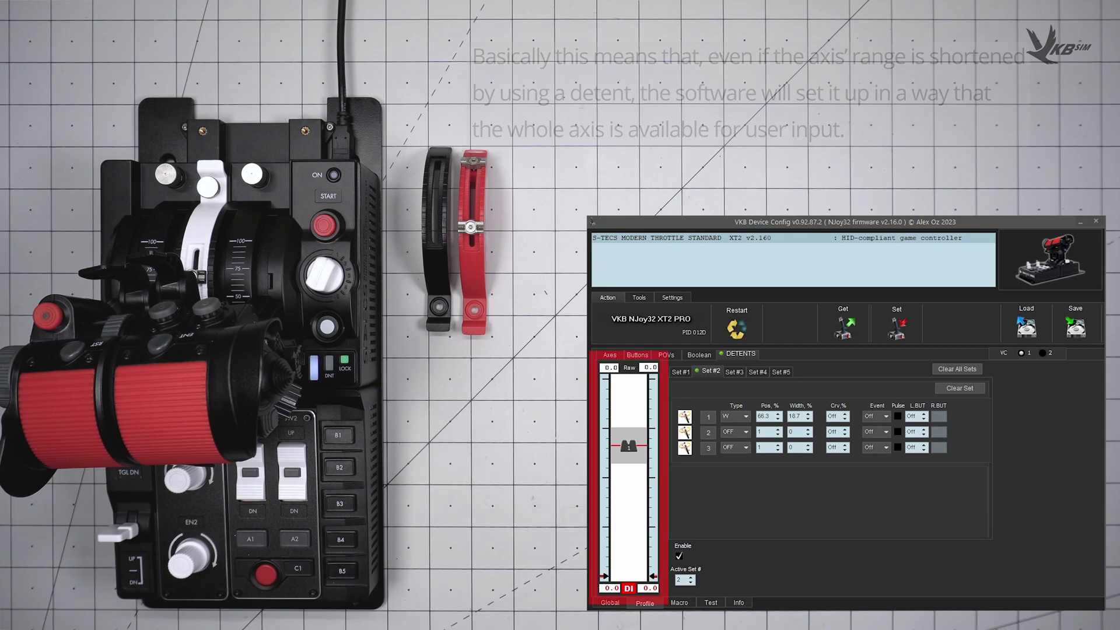
{"action": "left_click", "coordinate": [845, 414]}
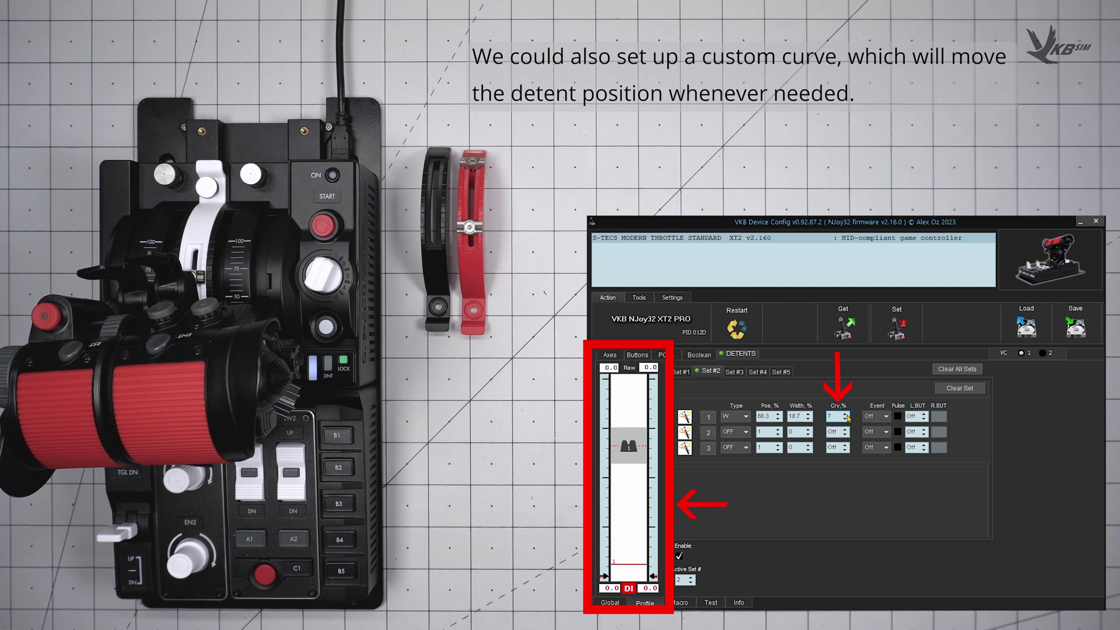
- Try detent 1 curve values, return its correction to Off, and write settings to the throttle
{"action": "left_click", "coordinate": [846, 418]}
{"action": "left_click", "coordinate": [845, 412]}
{"action": "type", "text": "81"}
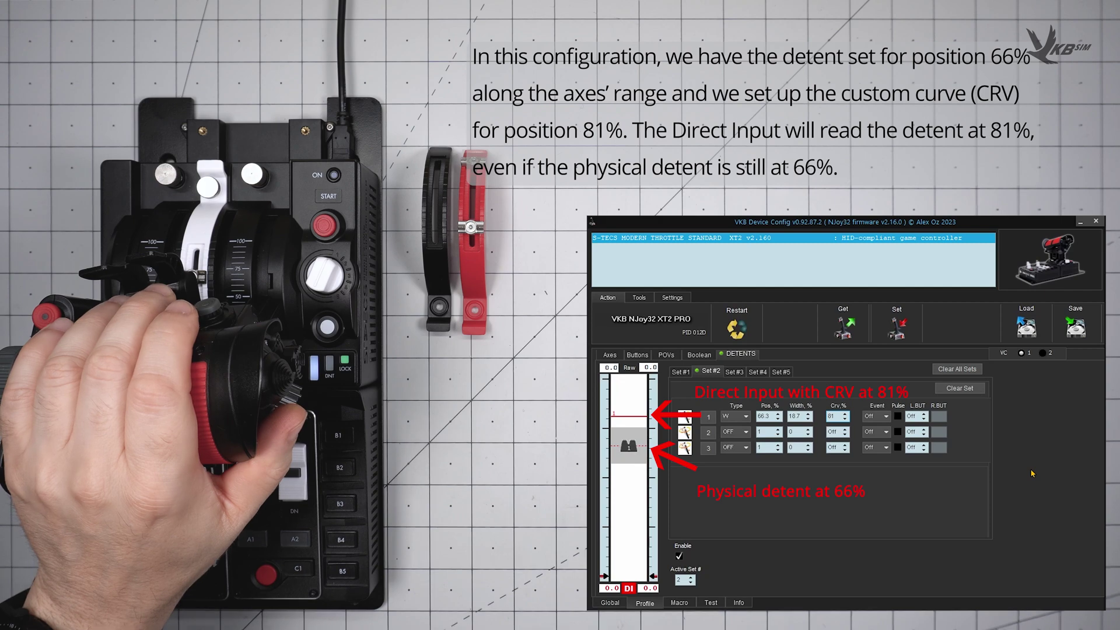
{"action": "left_click", "coordinate": [836, 417]}
{"action": "type", "text": "30"}
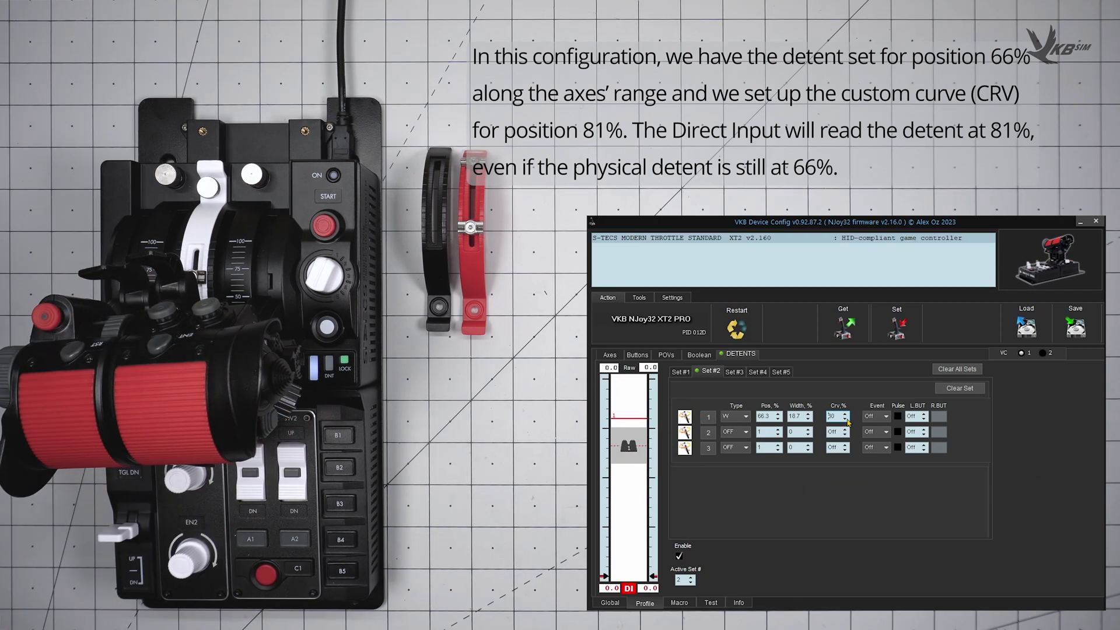
{"action": "left_click", "coordinate": [846, 420]}
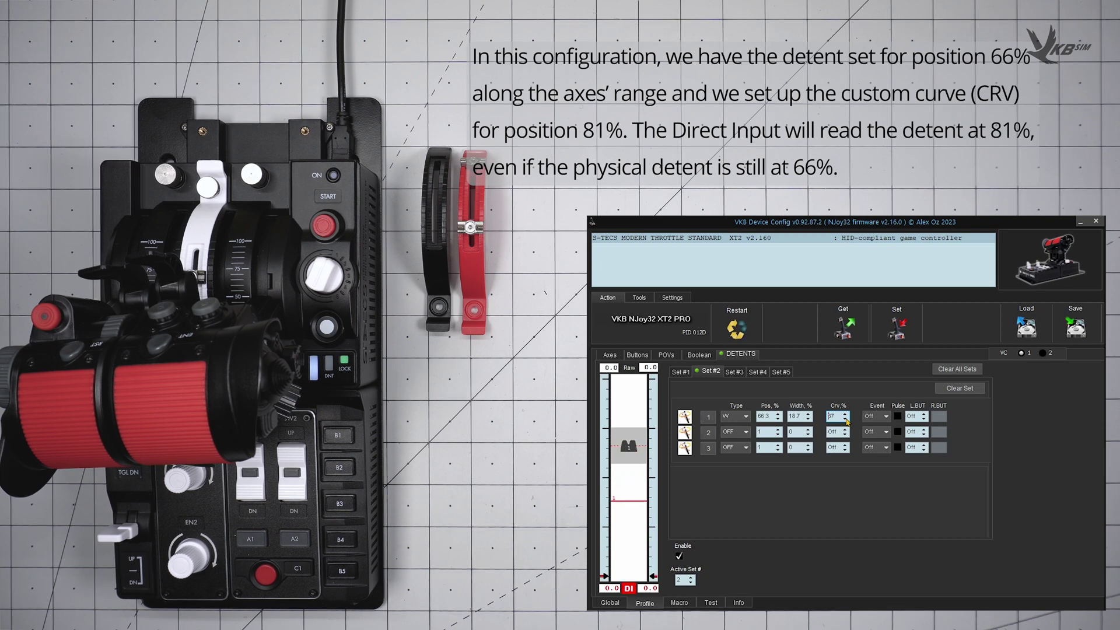
{"action": "left_click", "coordinate": [846, 420]}
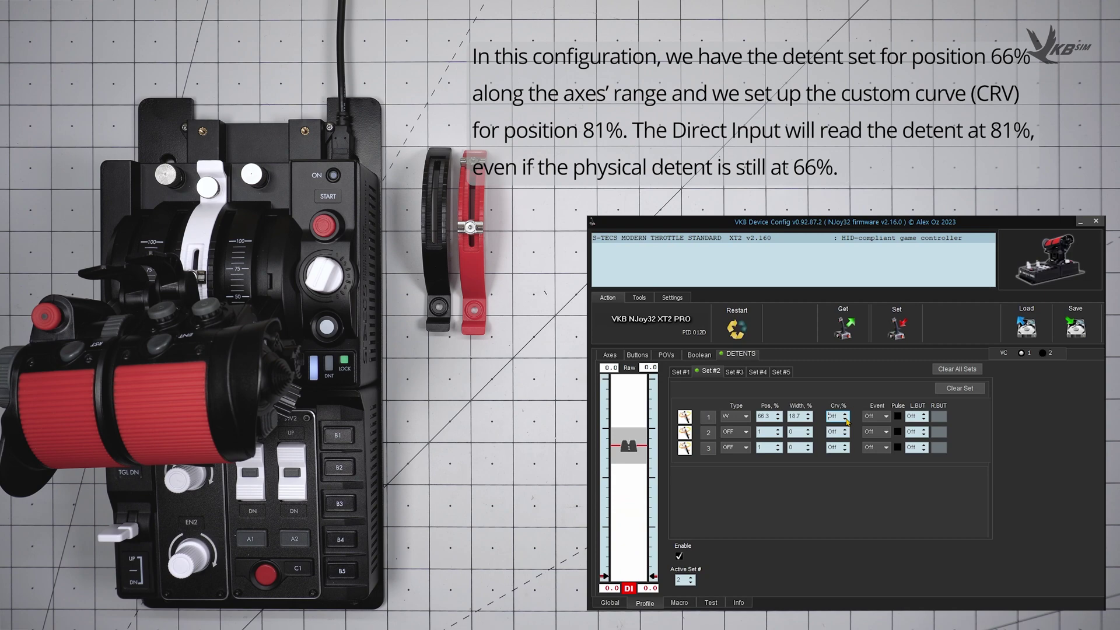
{"action": "left_click", "coordinate": [899, 319]}
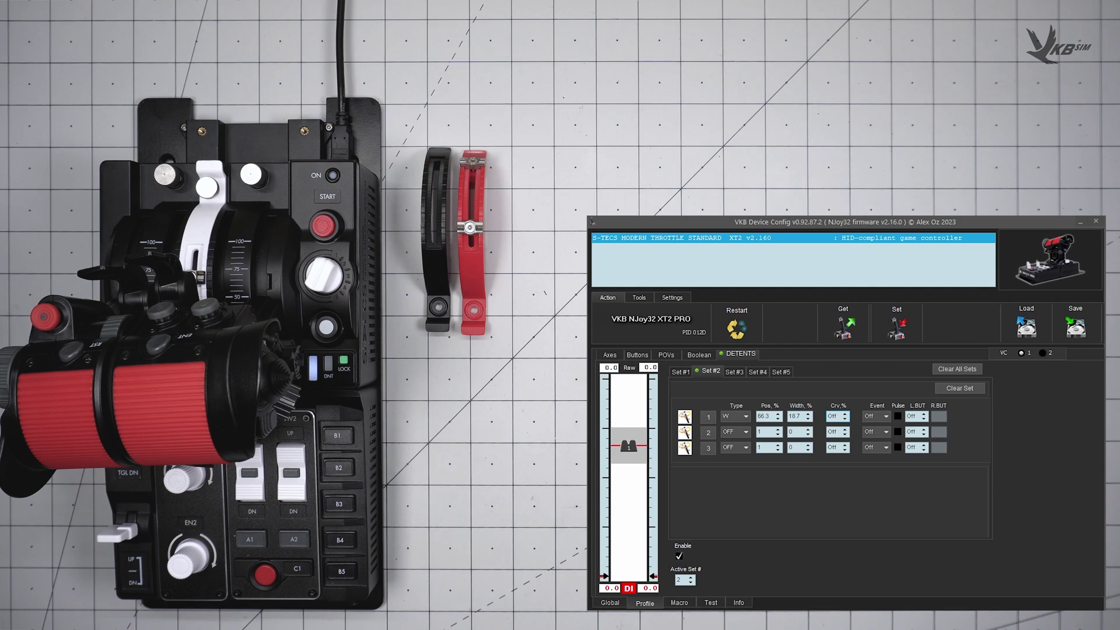
{"action": "left_click", "coordinate": [897, 417]}
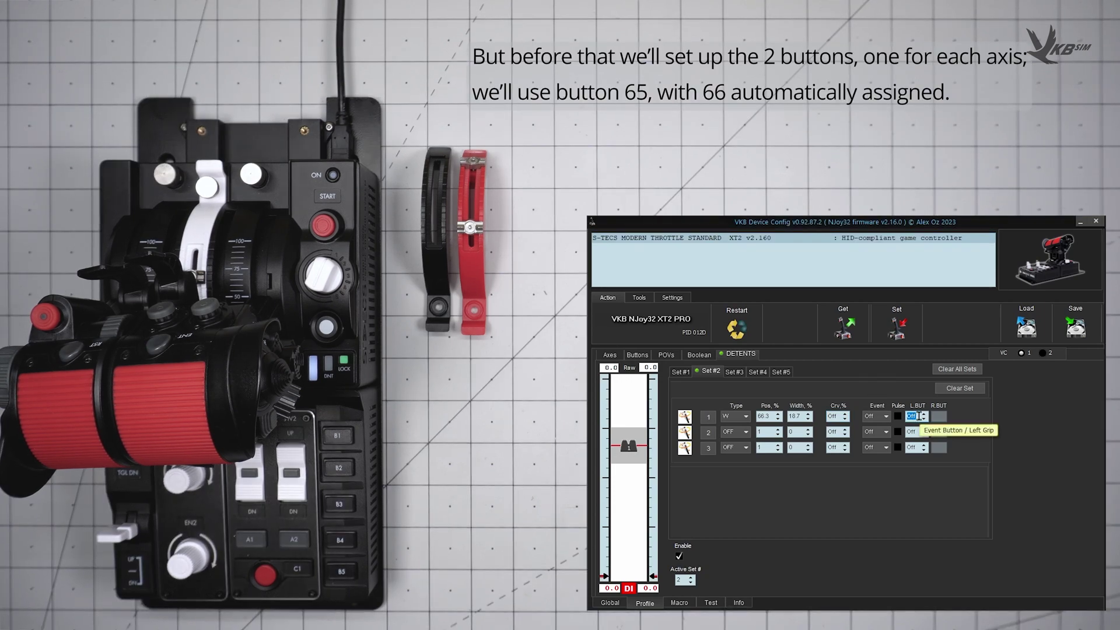
- Assign button 65 to detent 1 with the == event and write it to the device
{"action": "left_click", "coordinate": [915, 417]}
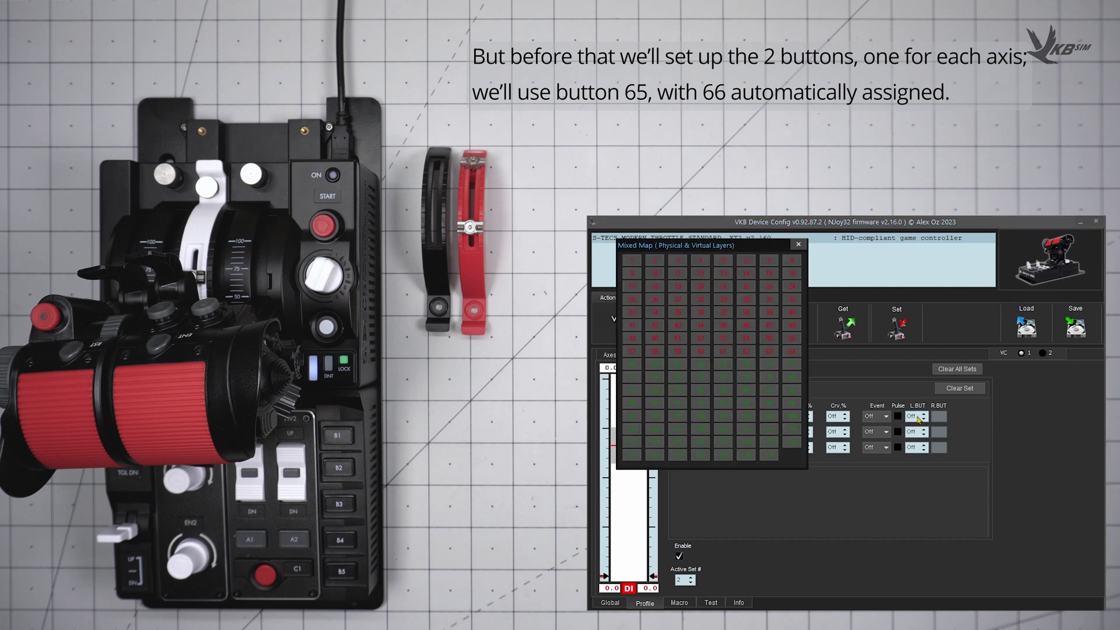
{"action": "left_click", "coordinate": [633, 365]}
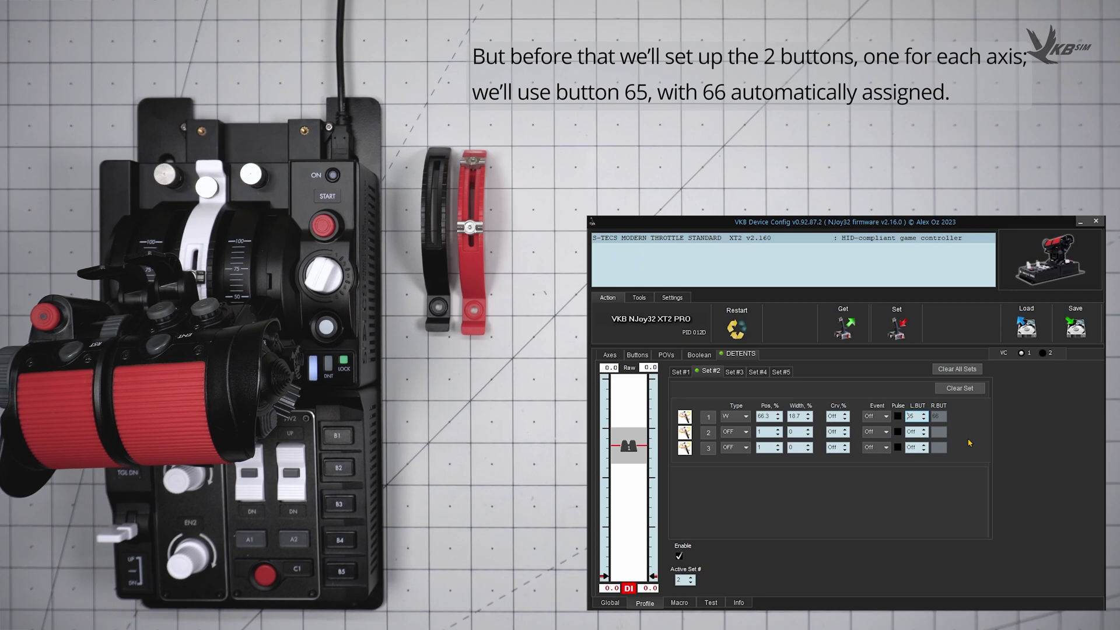
{"action": "left_click", "coordinate": [885, 417]}
{"action": "left_click", "coordinate": [875, 433]}
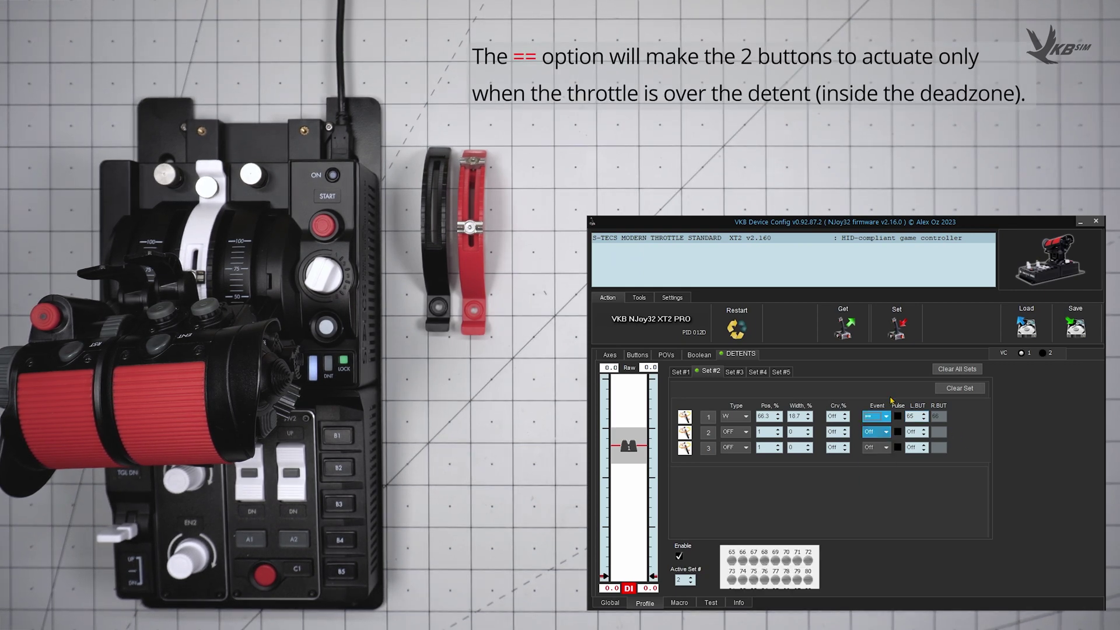
{"action": "left_click", "coordinate": [897, 328]}
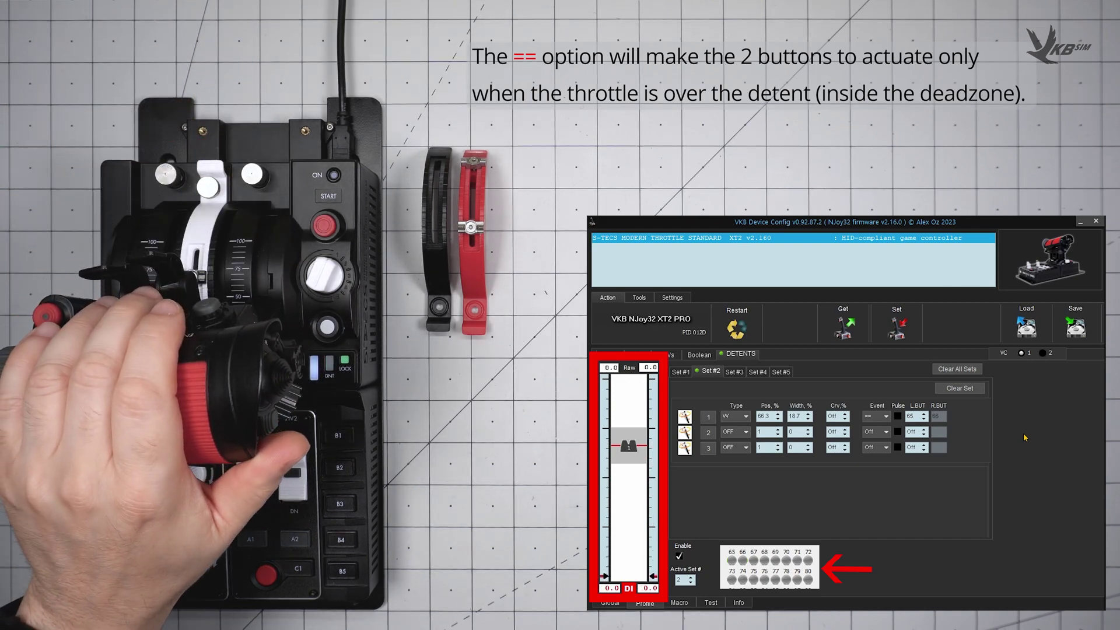
{"action": "left_click", "coordinate": [884, 417]}
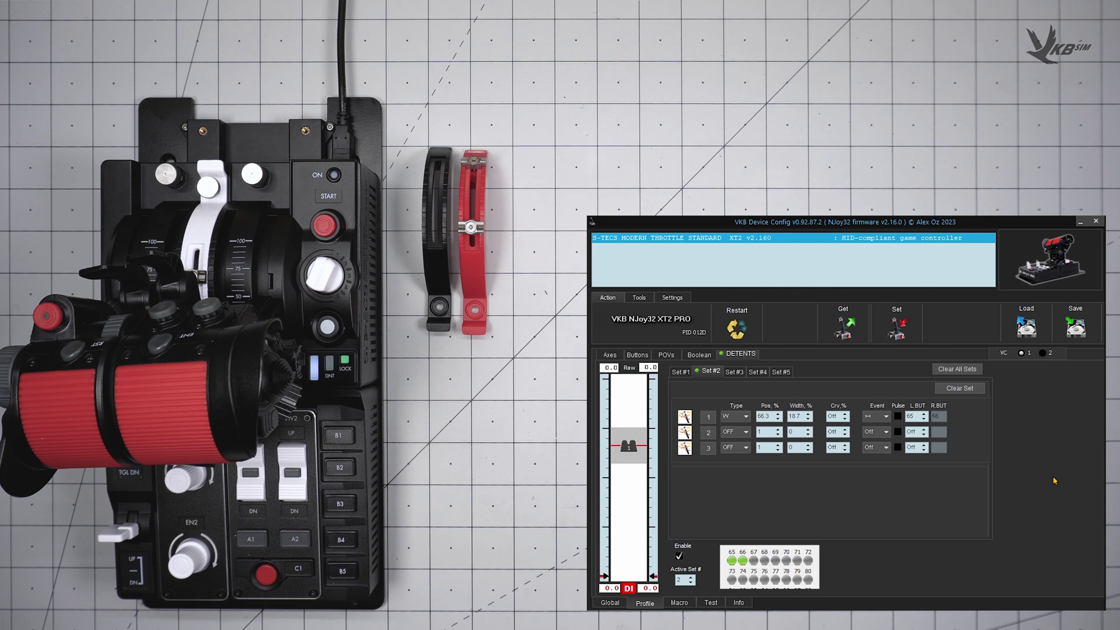
- Change detent 1's event to >= and write it to the throttle
{"action": "left_click", "coordinate": [885, 417]}
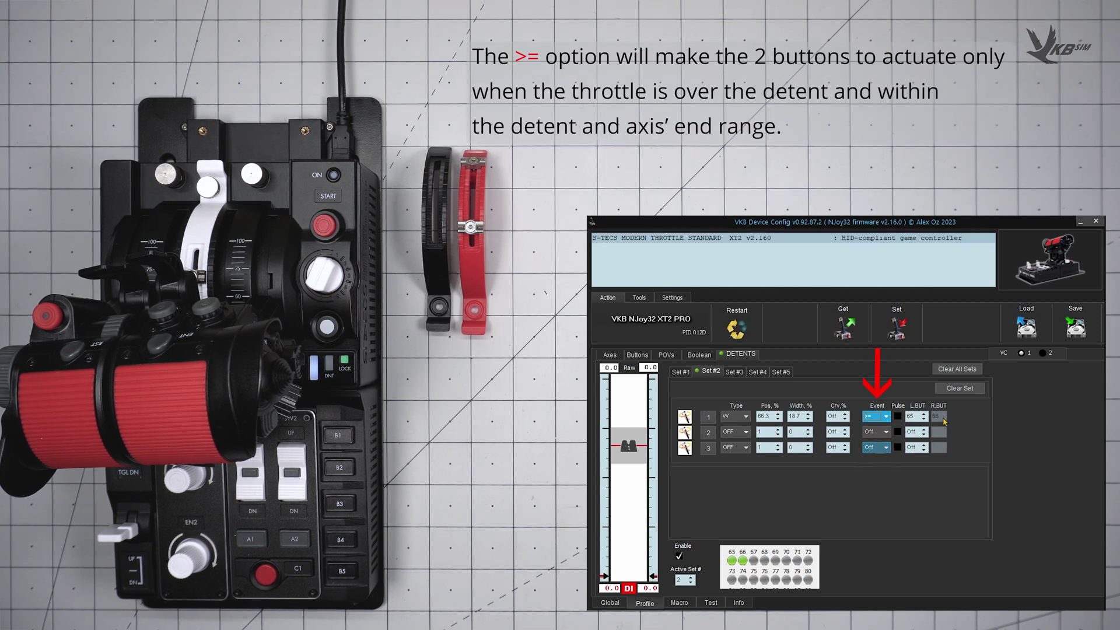
{"action": "left_click", "coordinate": [878, 324]}
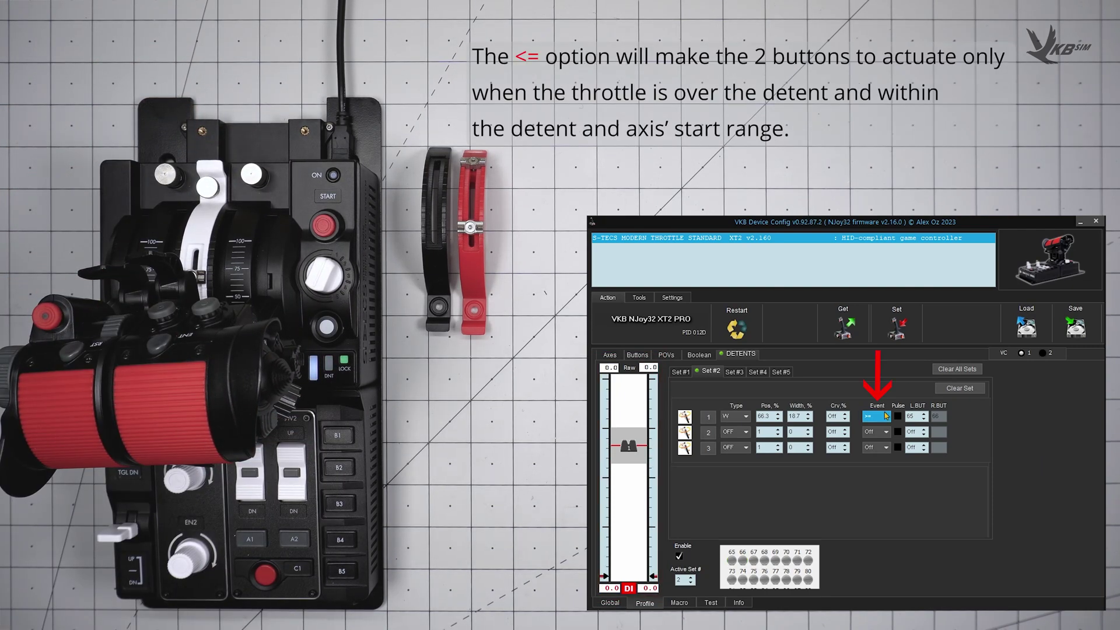
{"action": "left_click", "coordinate": [885, 416]}
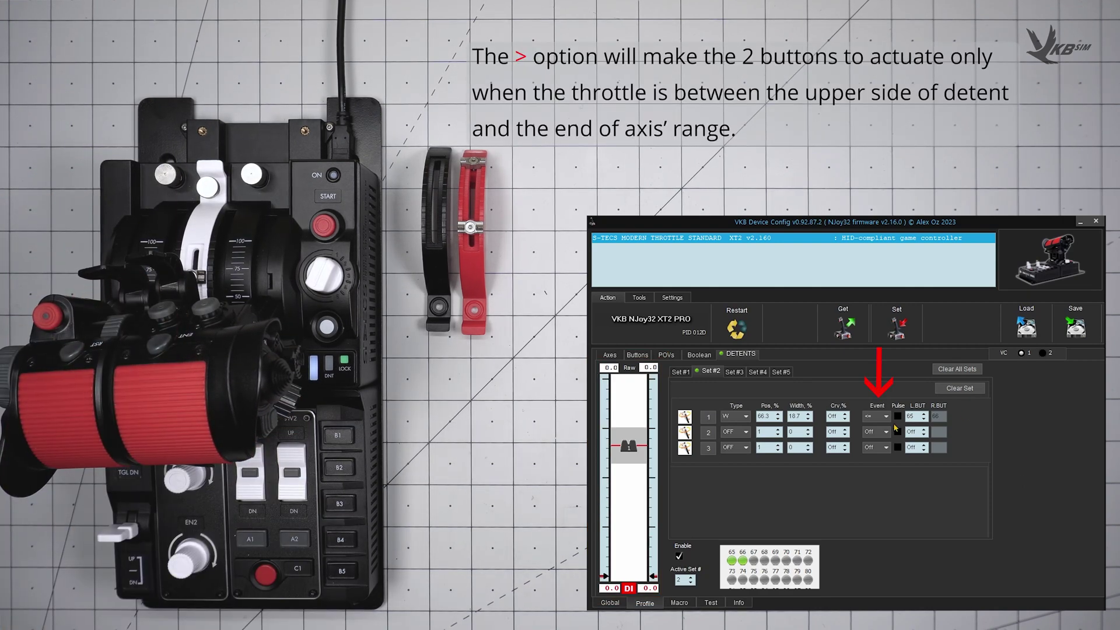
- Set detent 1's event to 1>,<2, then switch it back to Off
{"action": "left_click", "coordinate": [885, 417]}
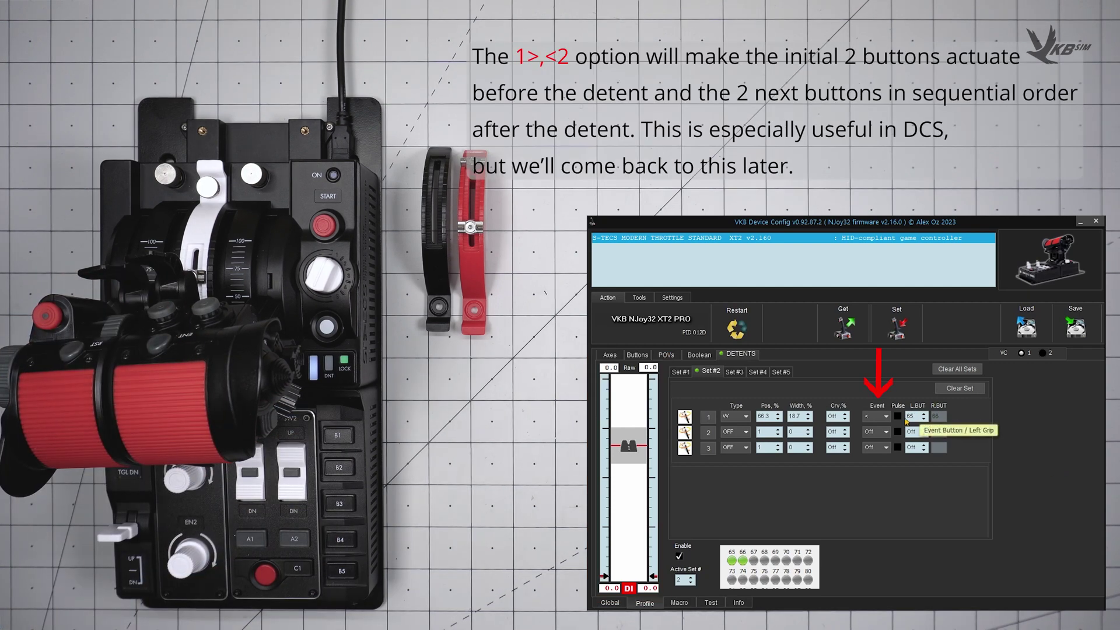
{"action": "left_click", "coordinate": [886, 417]}
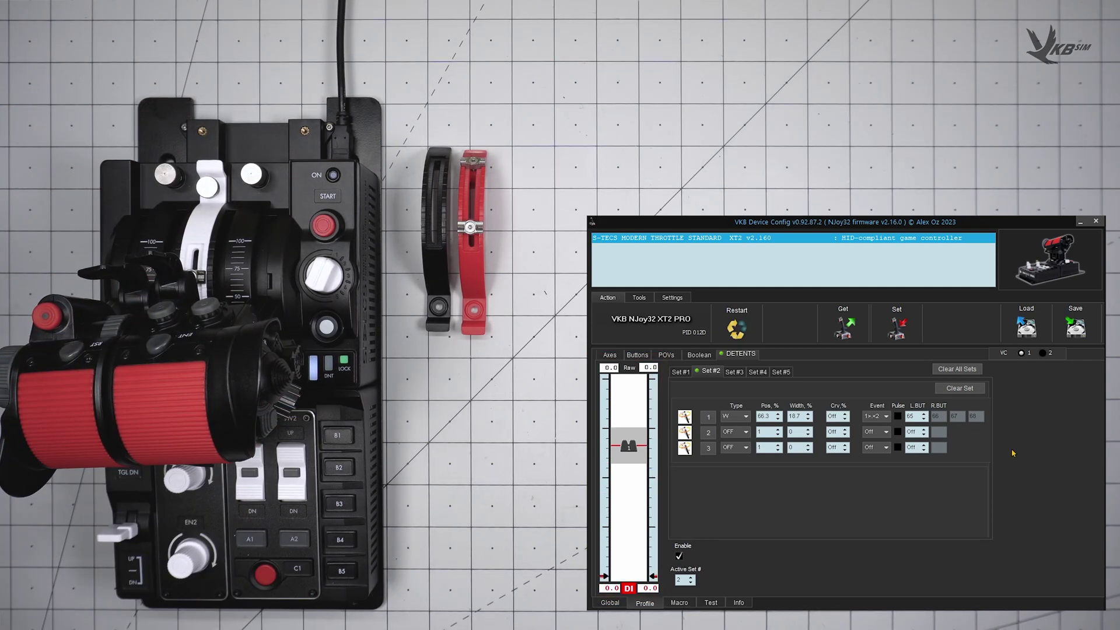
{"action": "left_click", "coordinate": [879, 413]}
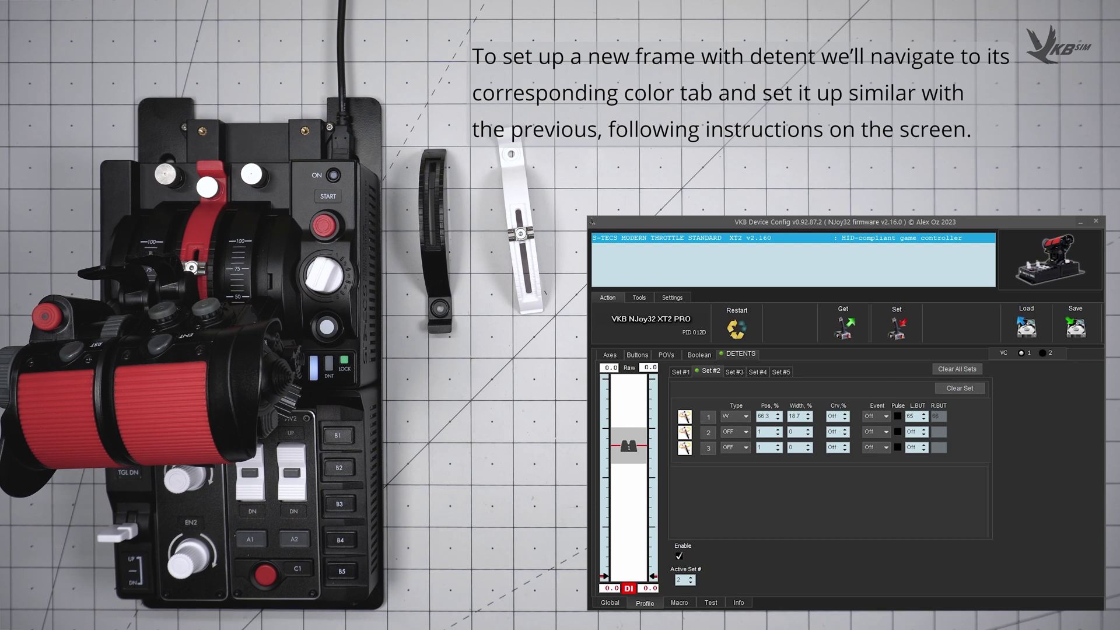
- On Set #5, record detent 1 as an L (A) detent at 4.1%, 0.5% width
{"action": "left_click", "coordinate": [735, 374]}
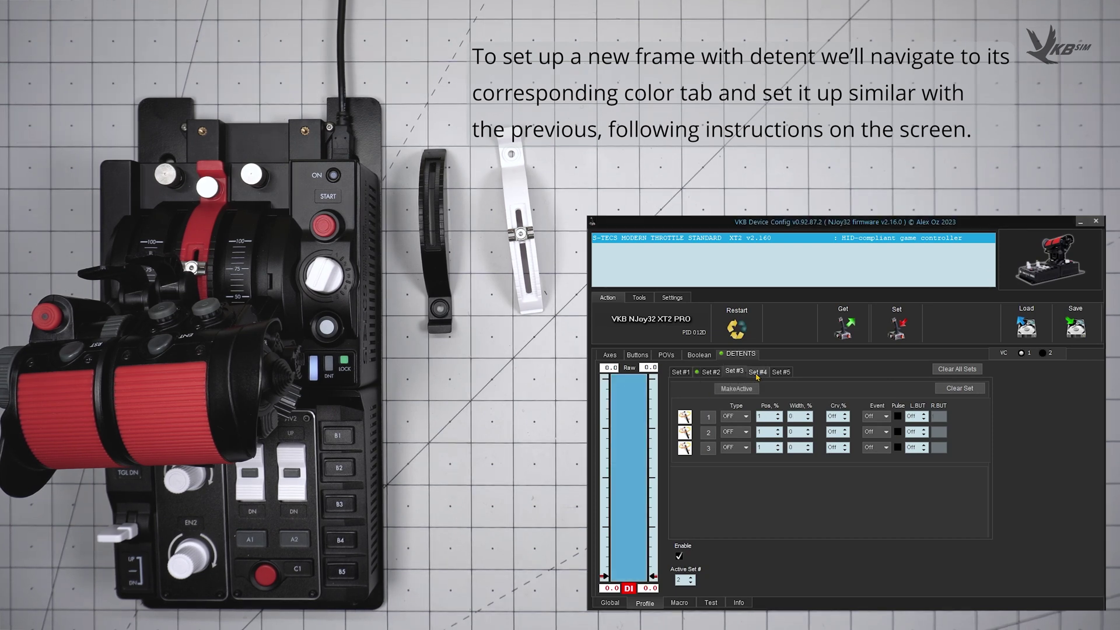
{"action": "left_click", "coordinate": [757, 372]}
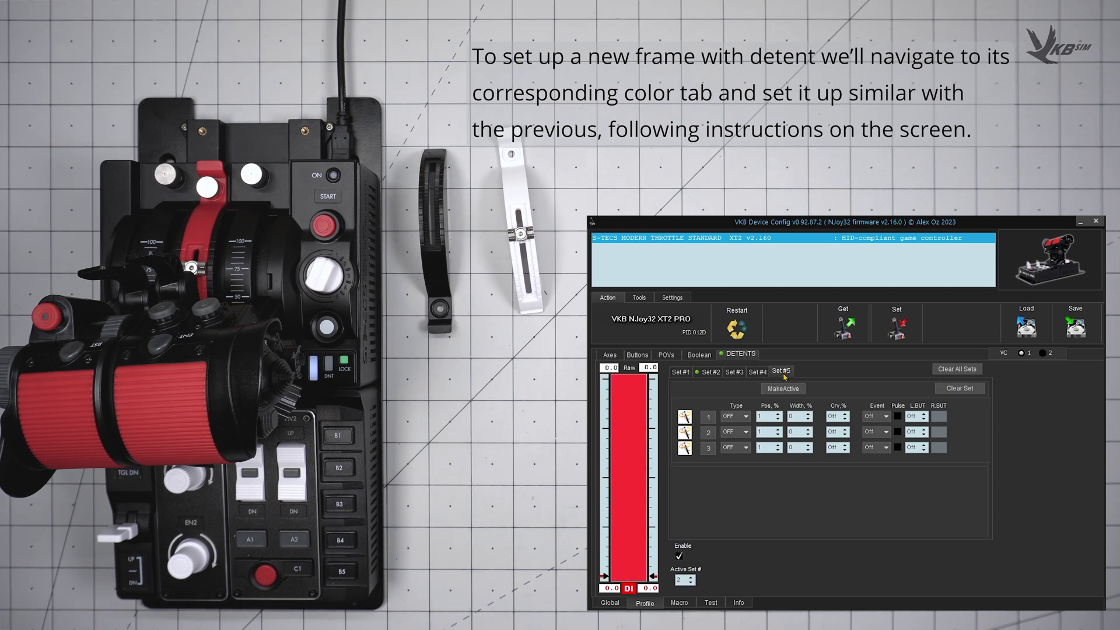
{"action": "left_click", "coordinate": [685, 419]}
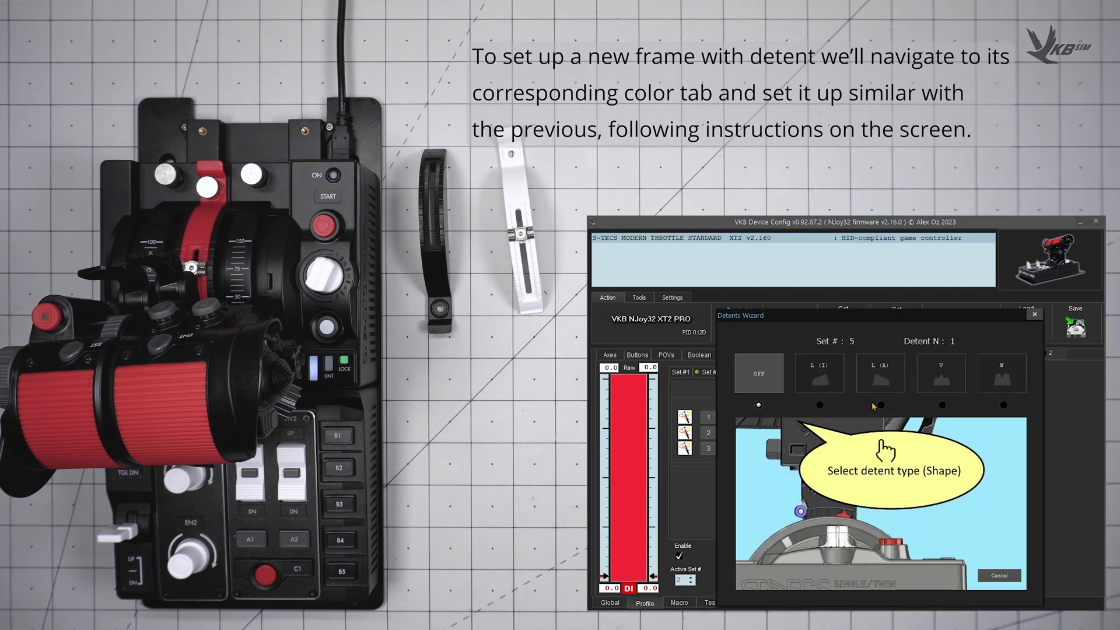
{"action": "left_click", "coordinate": [877, 375]}
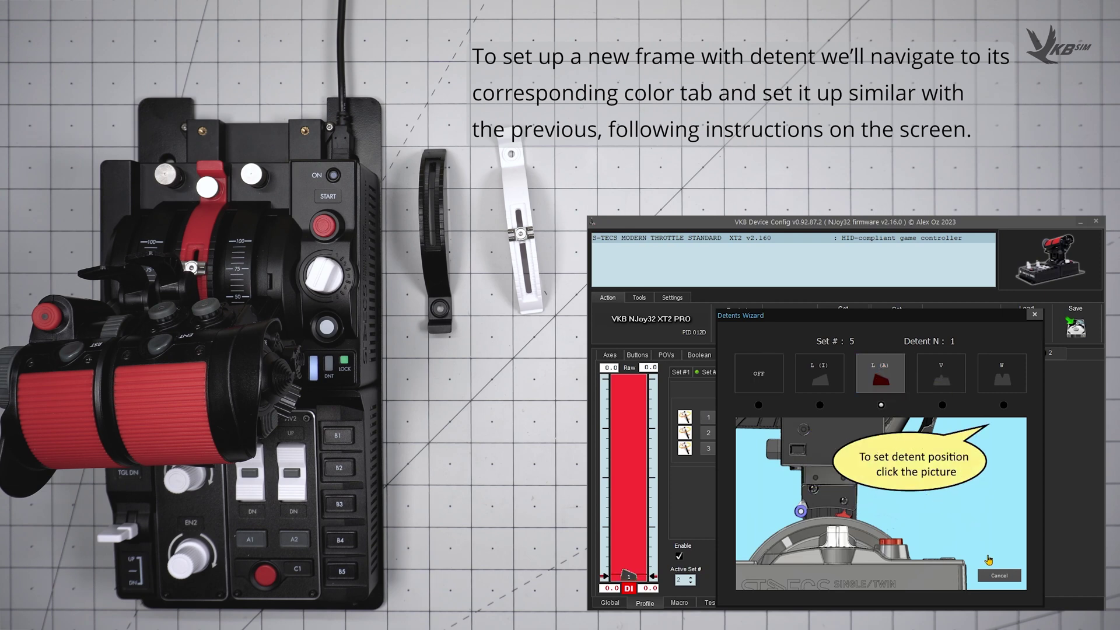
{"action": "left_click", "coordinate": [981, 518]}
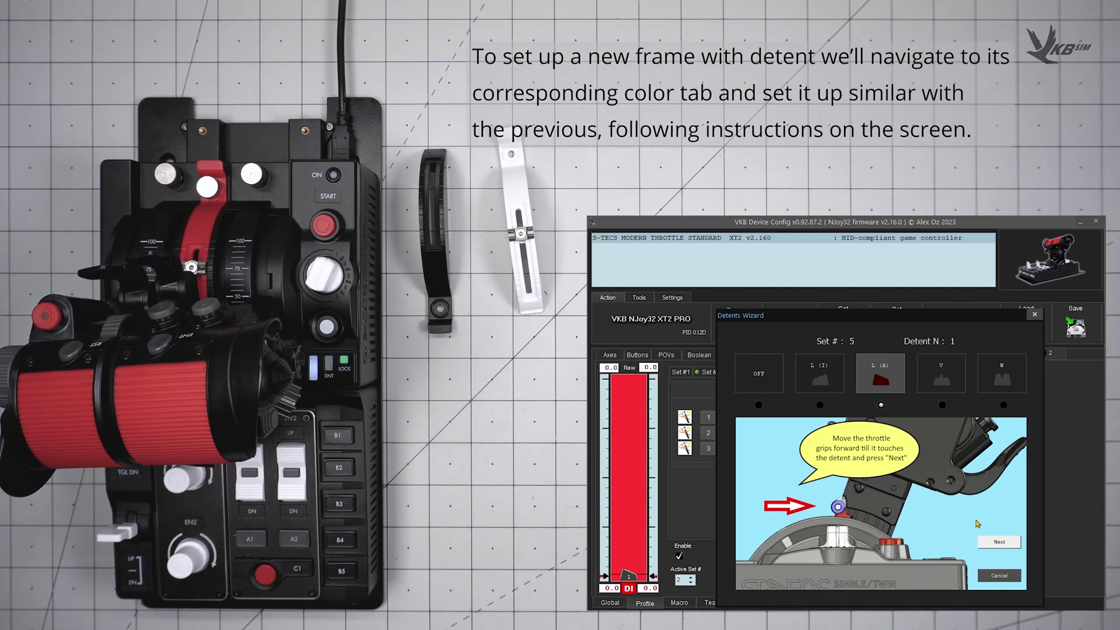
{"action": "left_click", "coordinate": [1000, 542]}
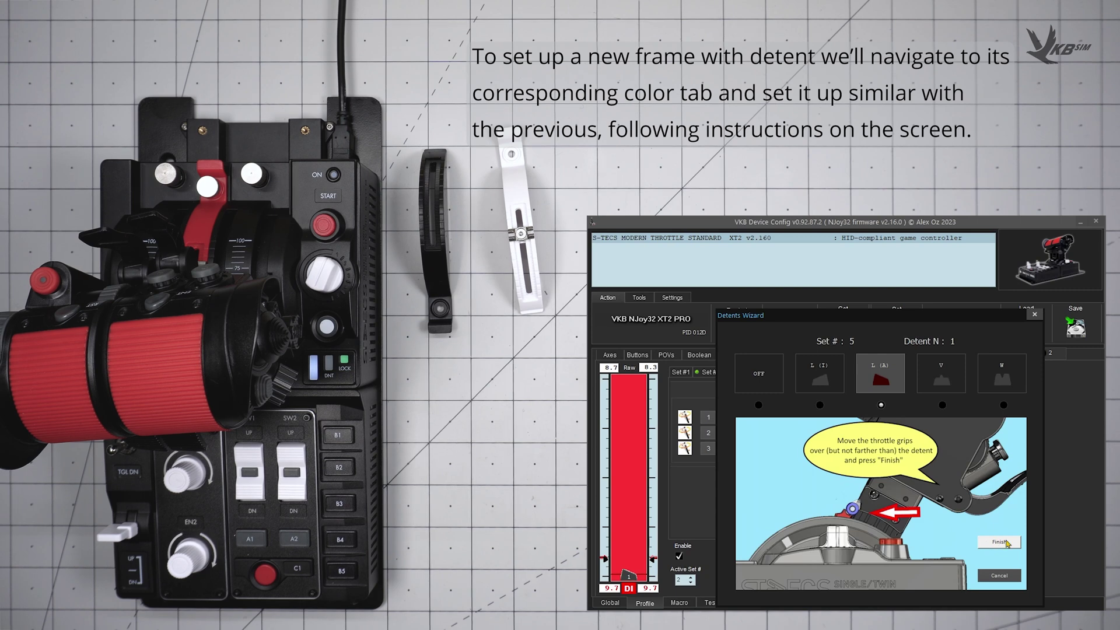
{"action": "left_click", "coordinate": [1004, 542]}
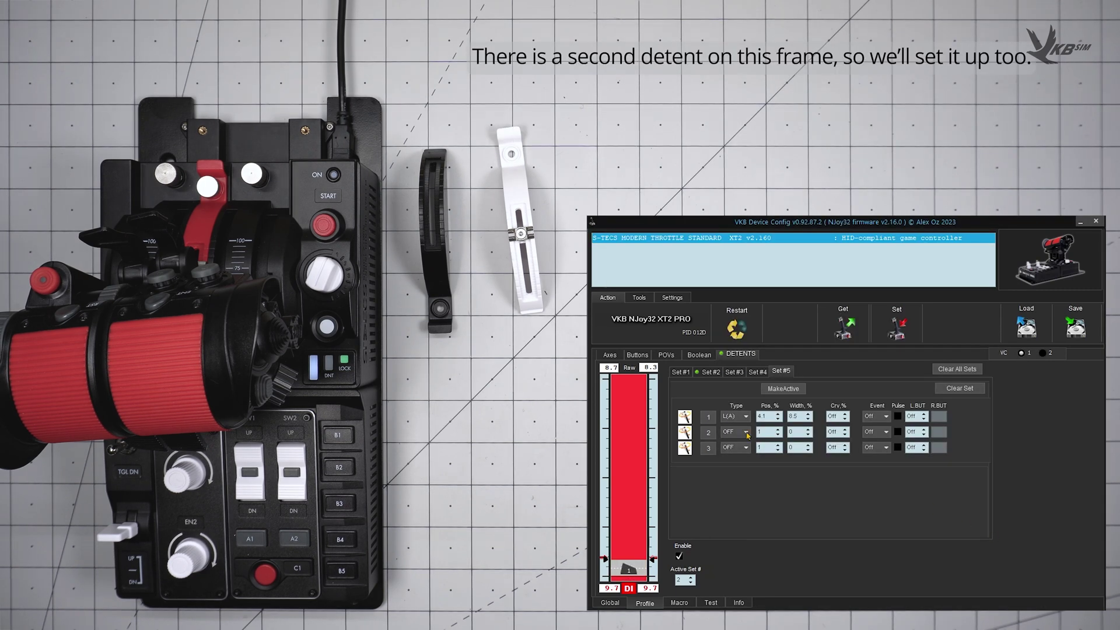
- Record detent 2 as a V detent at 75.6%, 10.7% width, and write Set #5 to the device
{"action": "left_click", "coordinate": [684, 433]}
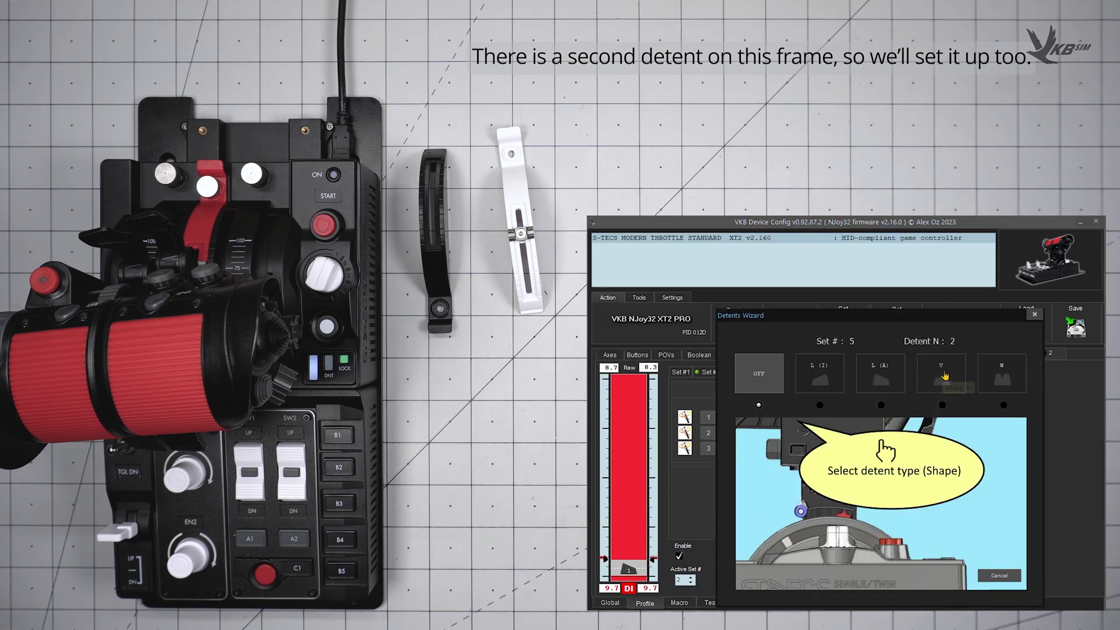
{"action": "left_click", "coordinate": [943, 375]}
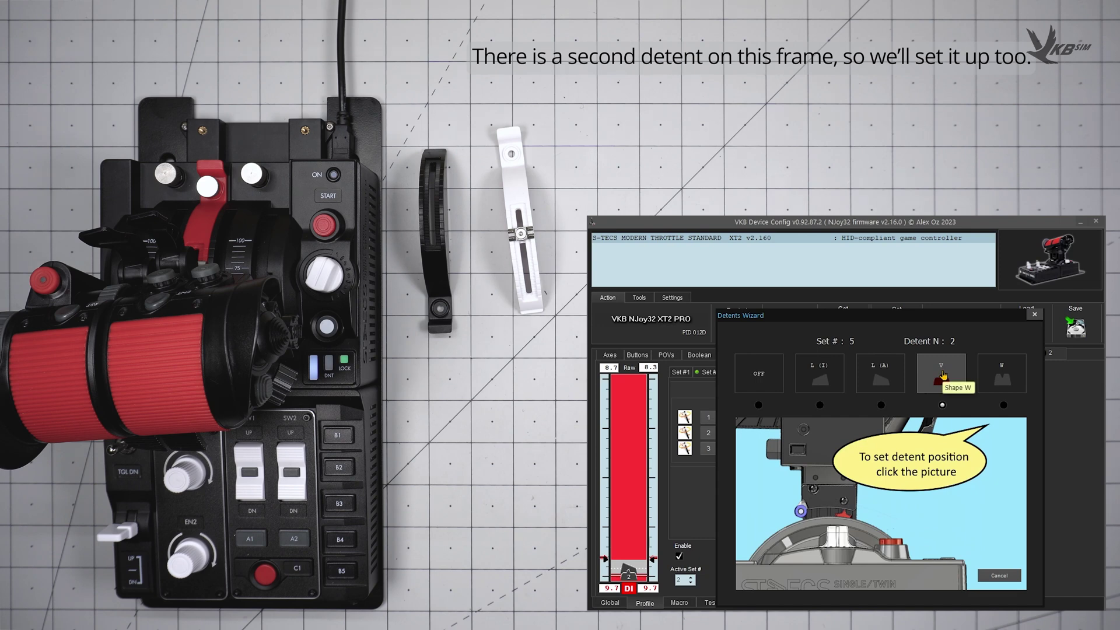
{"action": "left_click", "coordinate": [967, 503]}
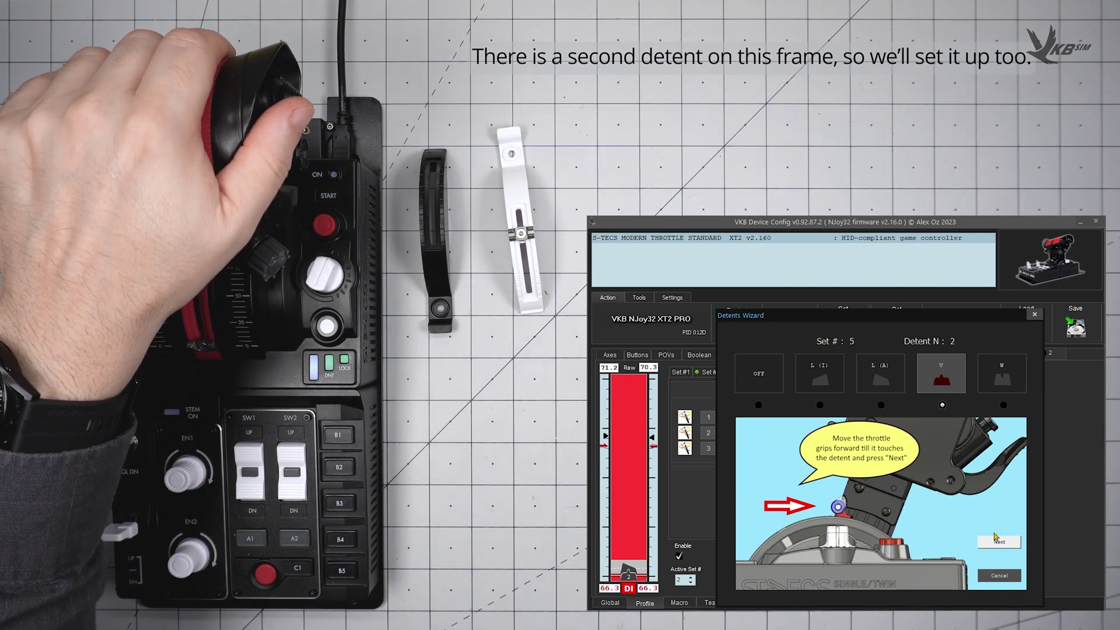
{"action": "left_click", "coordinate": [998, 540]}
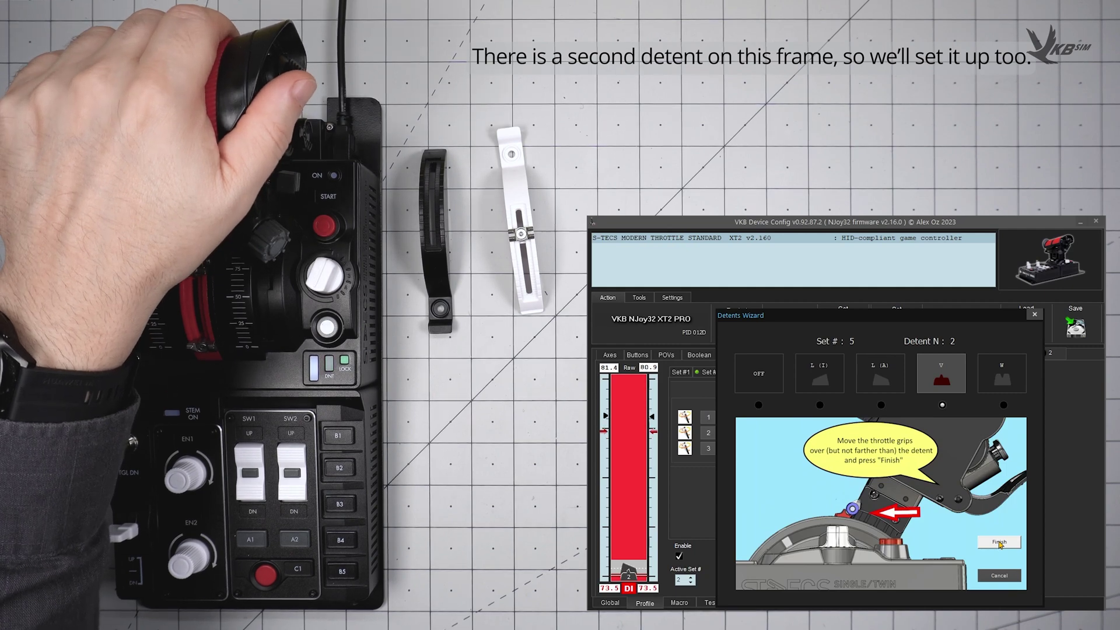
{"action": "left_click", "coordinate": [1000, 543]}
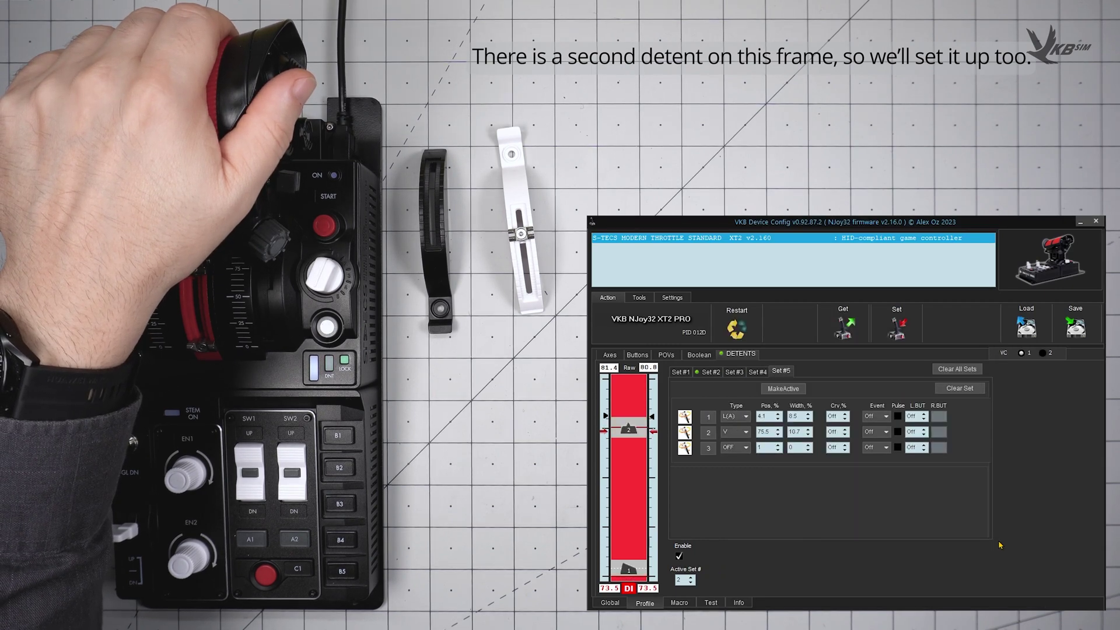
{"action": "left_click", "coordinate": [899, 325]}
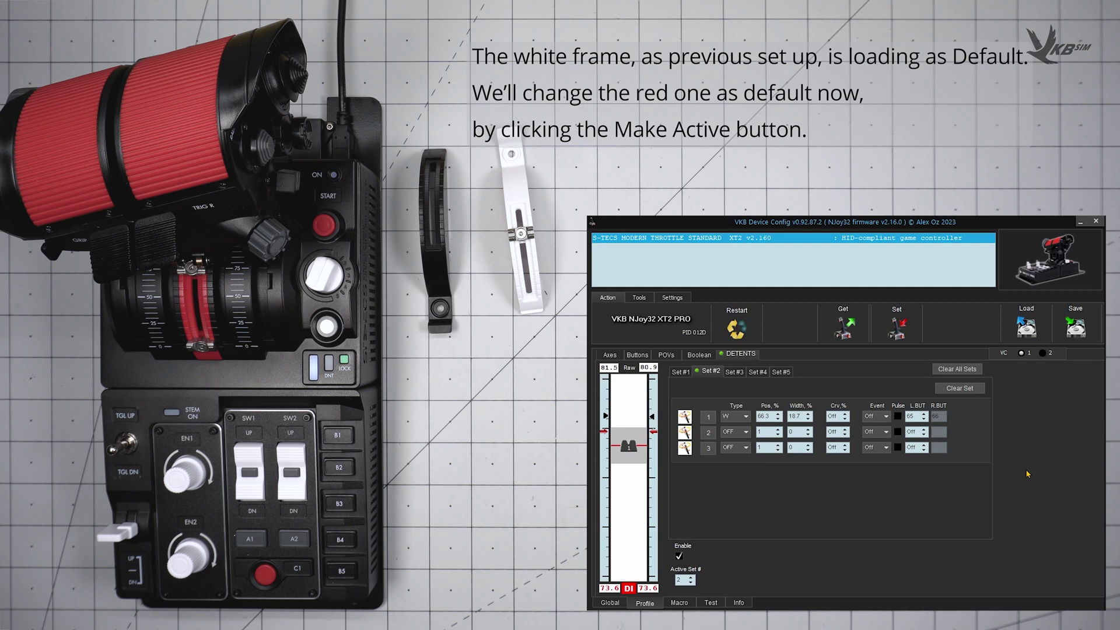
- Return to detent Set #5 and make it the active set
{"action": "left_click", "coordinate": [780, 373]}
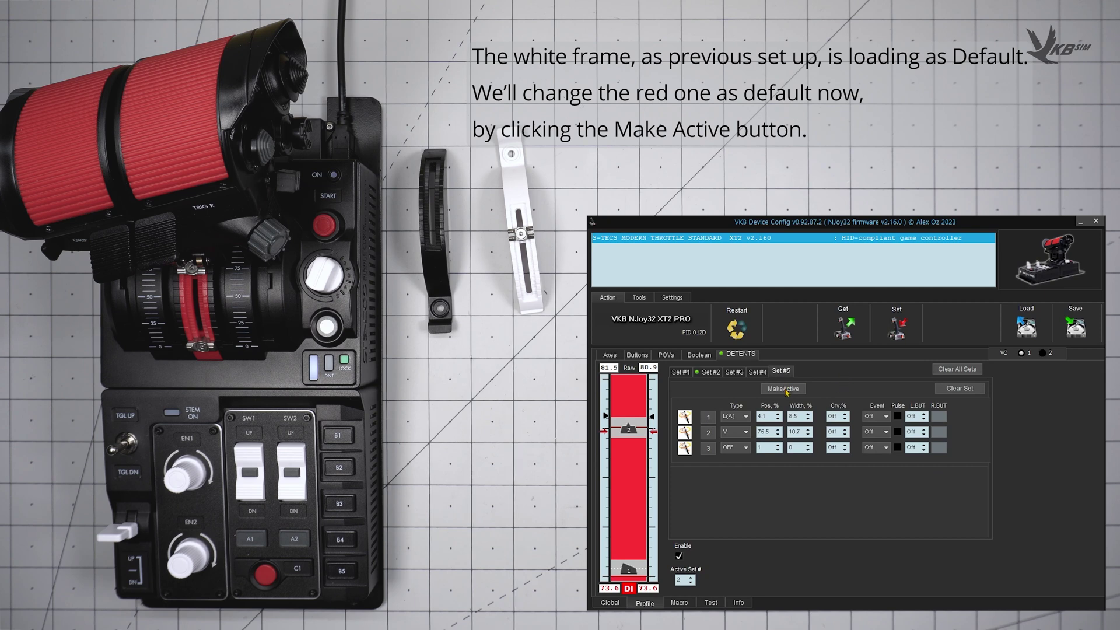
{"action": "left_click", "coordinate": [785, 391]}
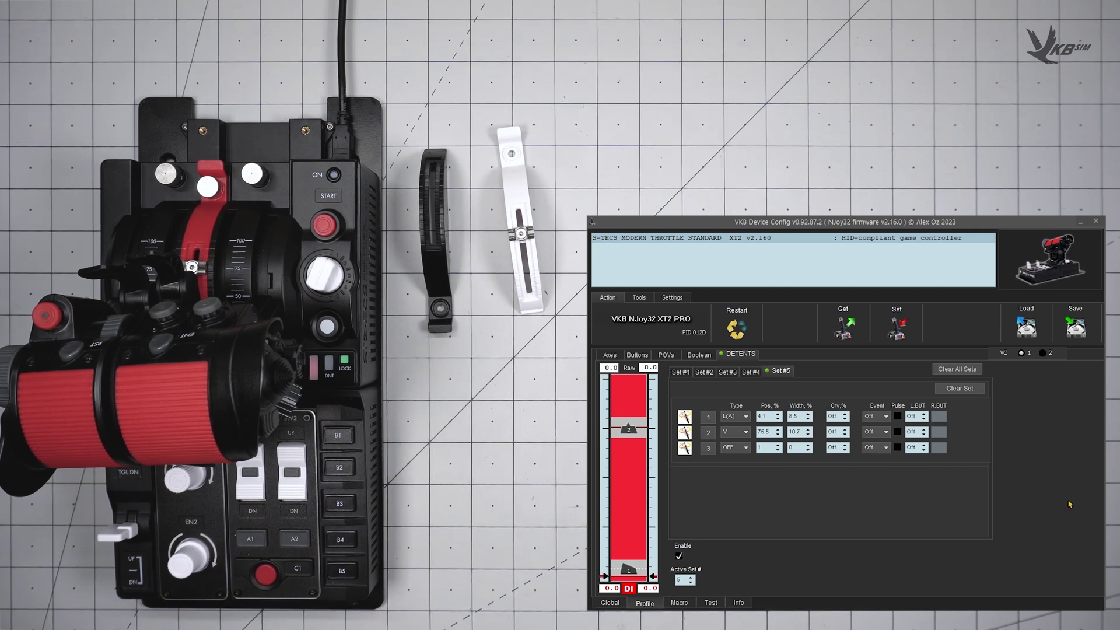
- Change the first detent's Crv.% from Off to a custom curve of 0
{"action": "left_click", "coordinate": [845, 423]}
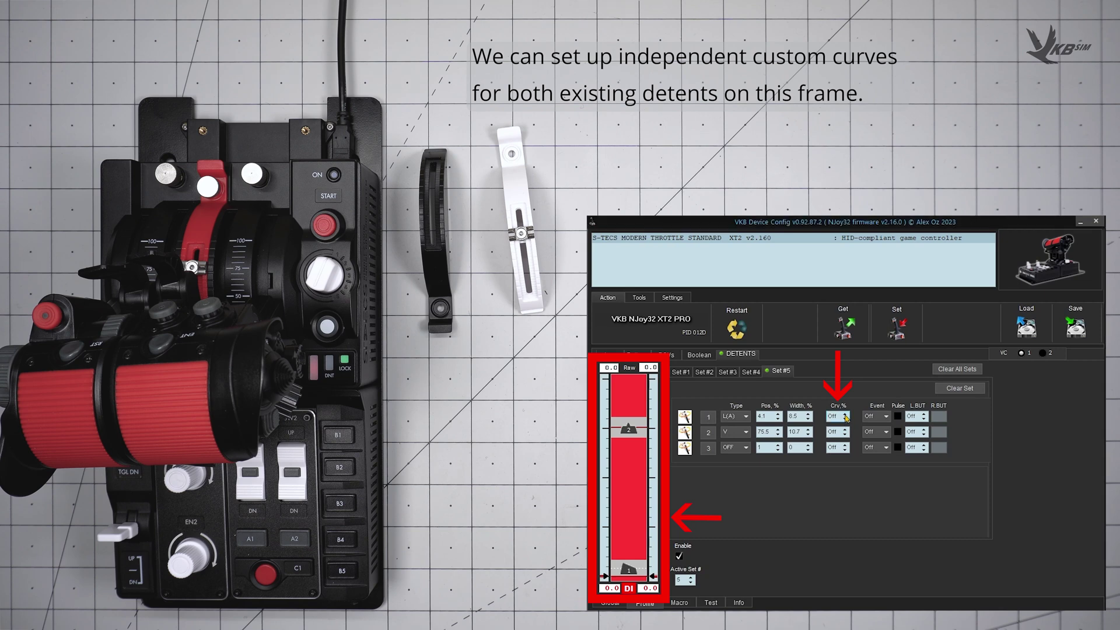
{"action": "left_click", "coordinate": [845, 417]}
{"action": "left_click", "coordinate": [843, 416]}
{"action": "left_click", "coordinate": [844, 416]}
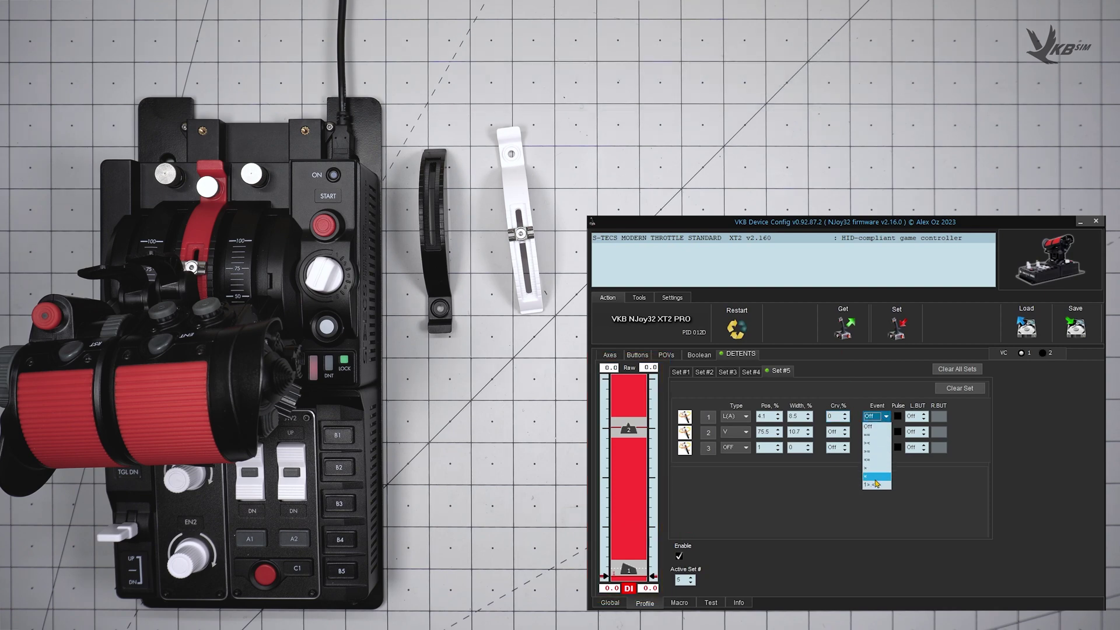
- Give the first detent the 1>,<2 event from button 65 and write it to the device
{"action": "left_click", "coordinate": [877, 486]}
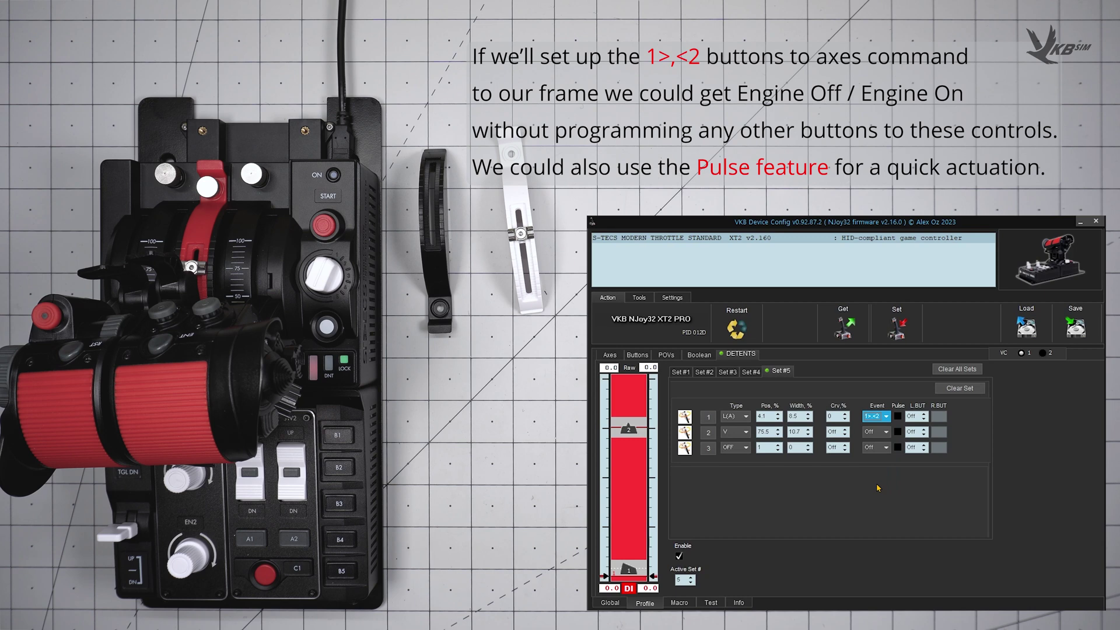
{"action": "right_click", "coordinate": [912, 417]}
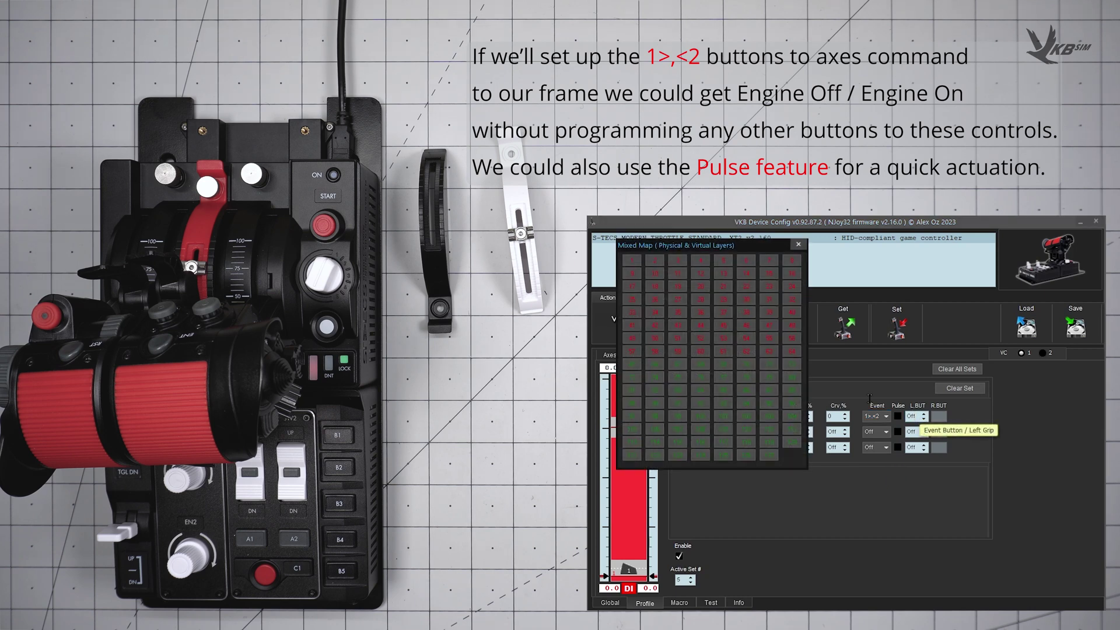
{"action": "left_click", "coordinate": [640, 365]}
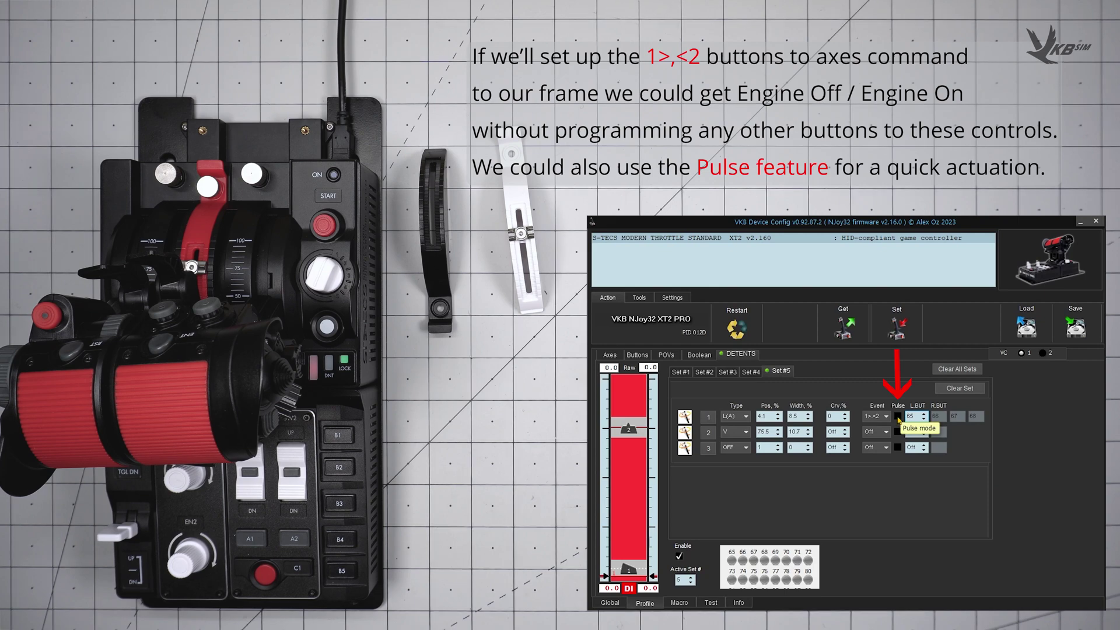
{"action": "left_click", "coordinate": [896, 329]}
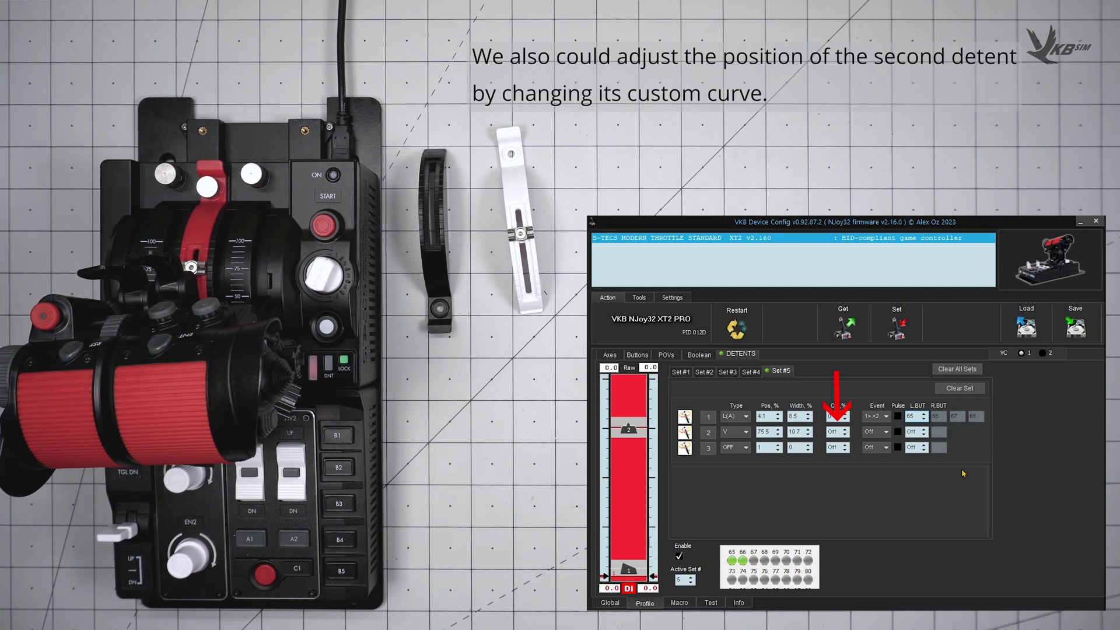
- Set the second V detent's Crv.% to 84 and write it to the throttle
{"action": "left_click", "coordinate": [845, 433]}
{"action": "type", "text": "84"}
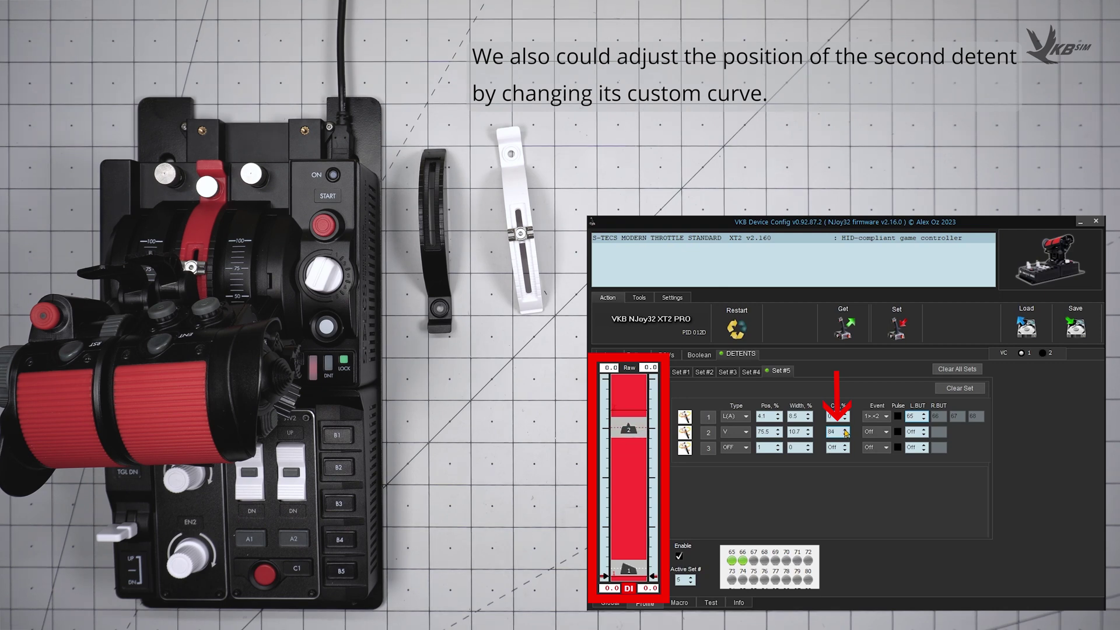
{"action": "left_click", "coordinate": [897, 328]}
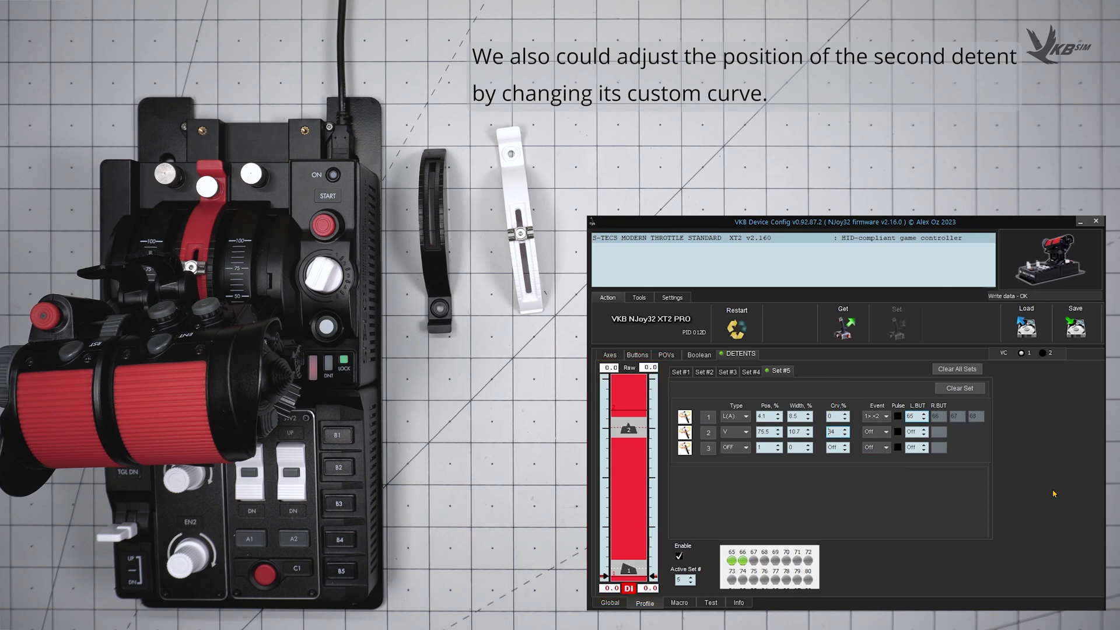